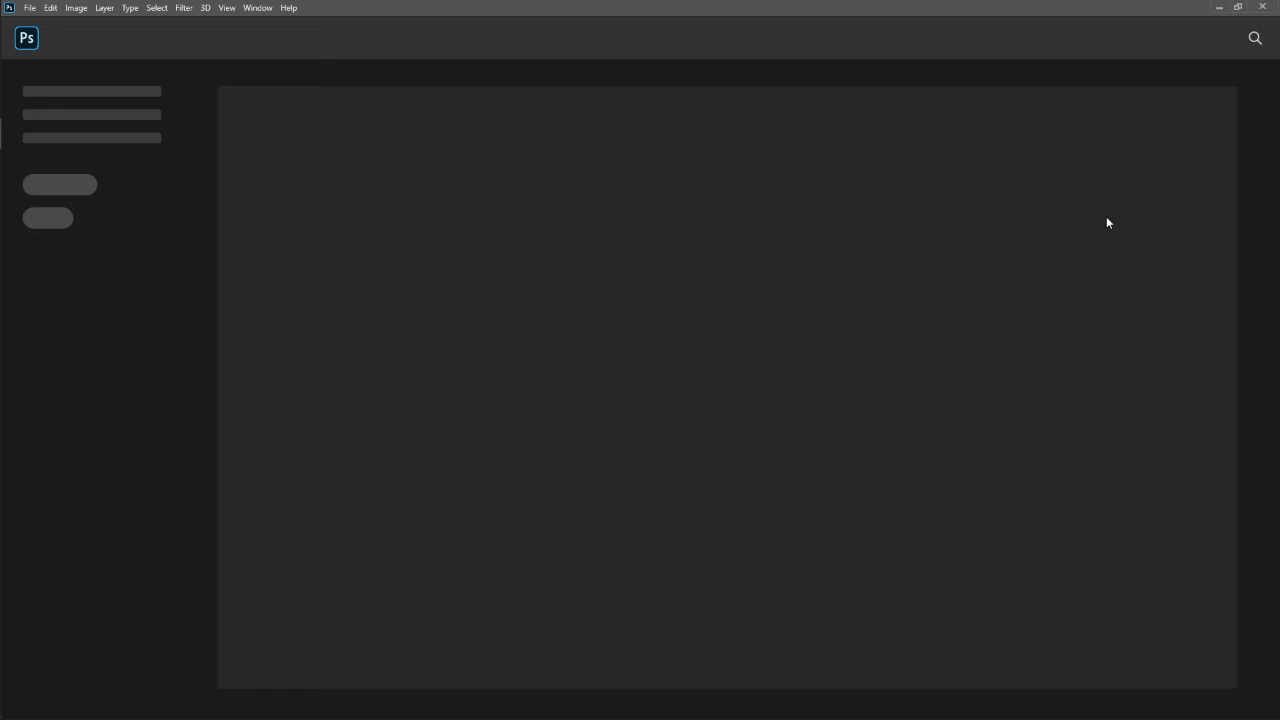
Step: Create a new document from the A4 print preset, 210 x 297 mm at 300 ppi, in CMYK Color mode
left_click(30, 8)
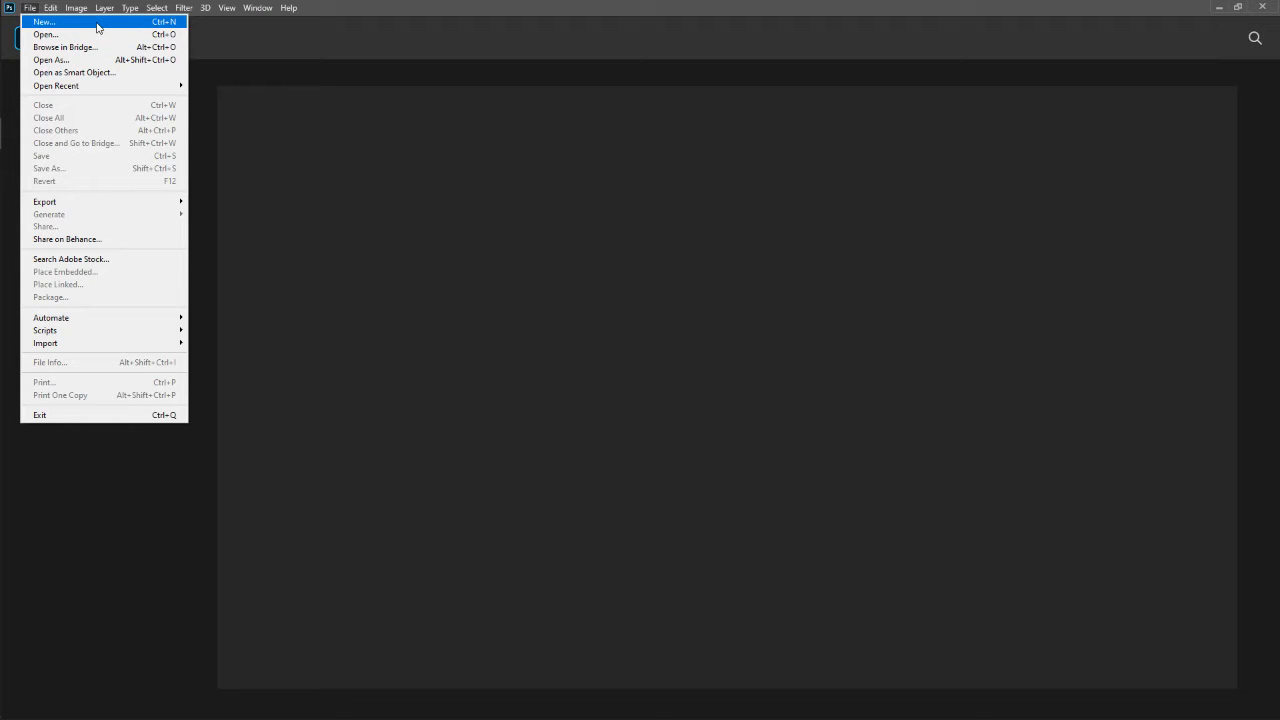
left_click(98, 27)
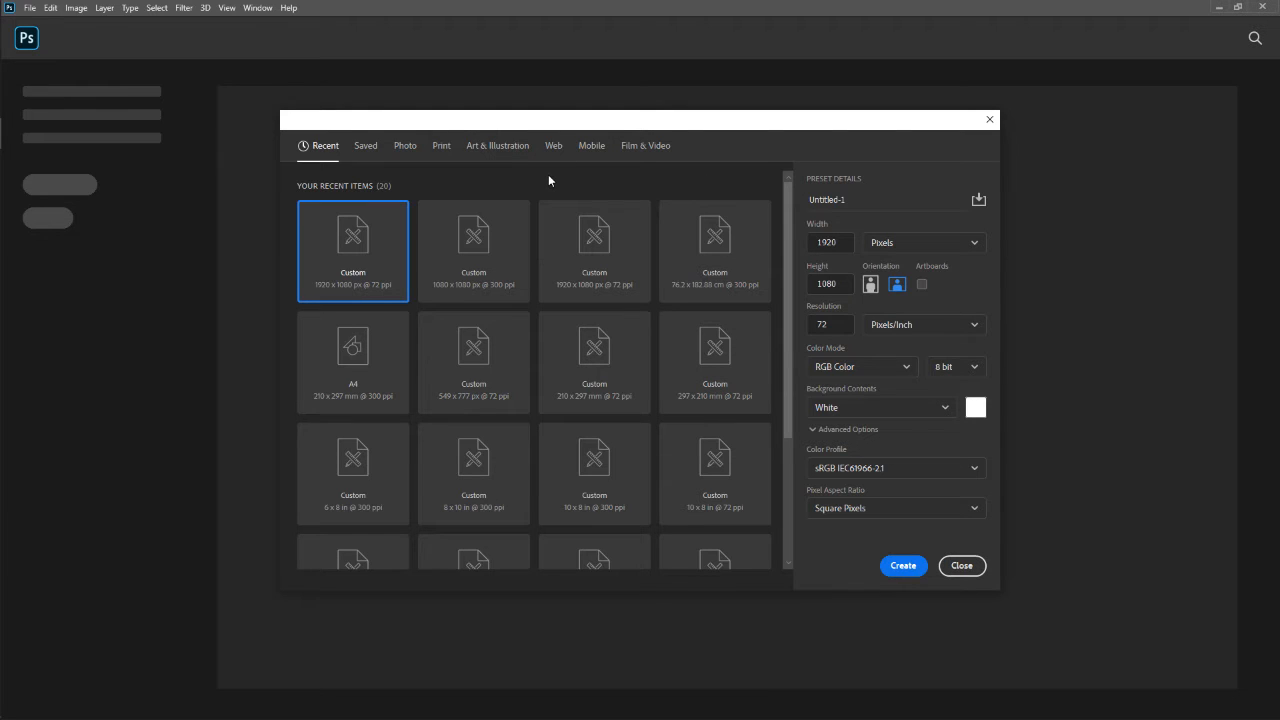
left_click(439, 149)
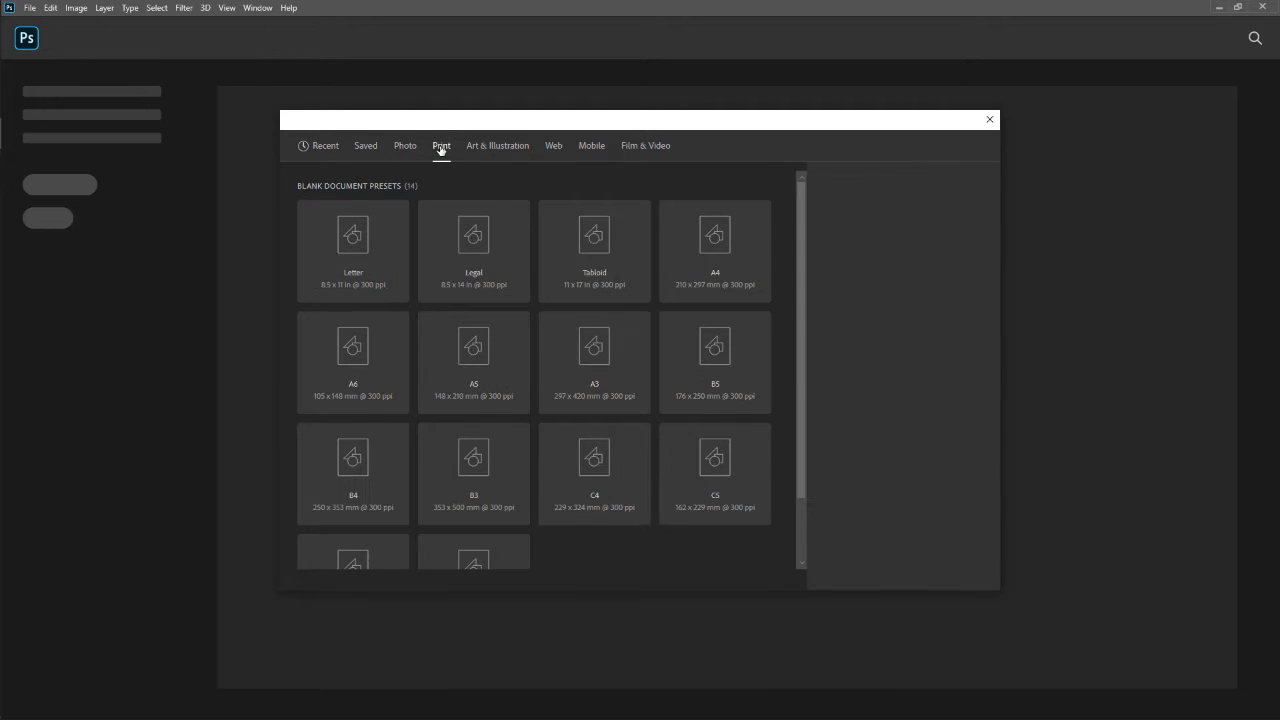
left_click(725, 273)
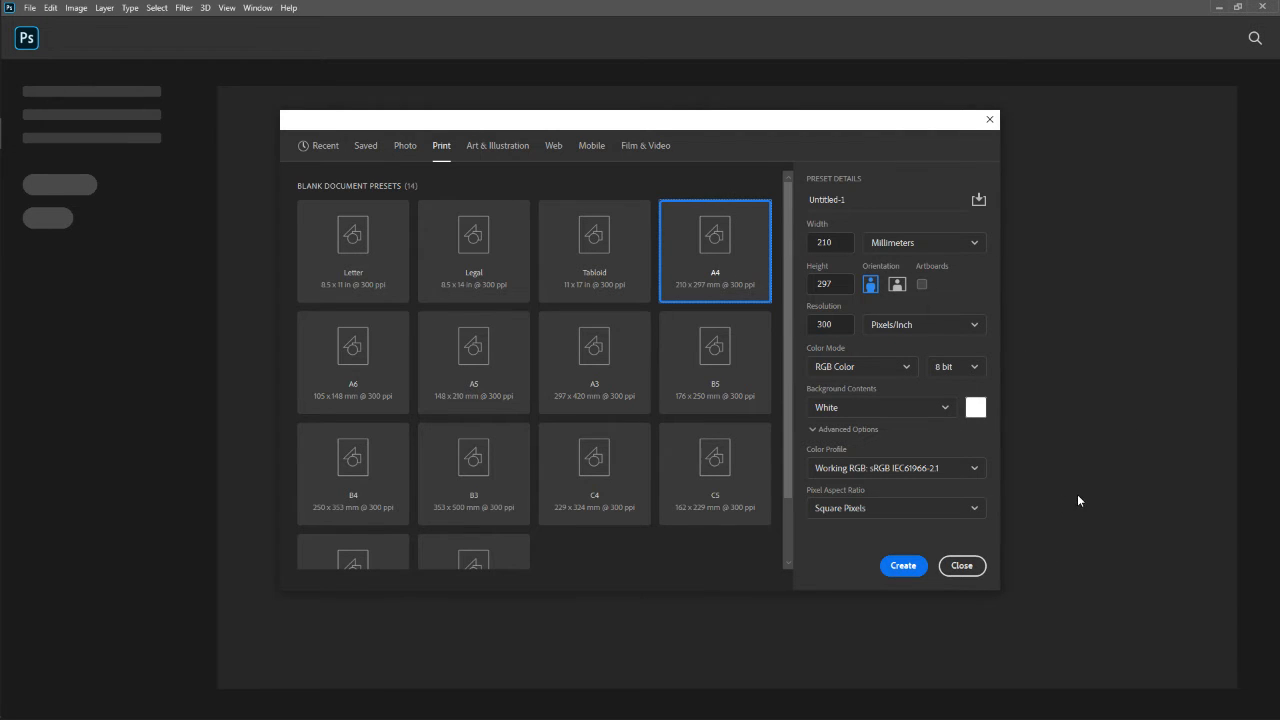
left_click(901, 367)
left_click(868, 463)
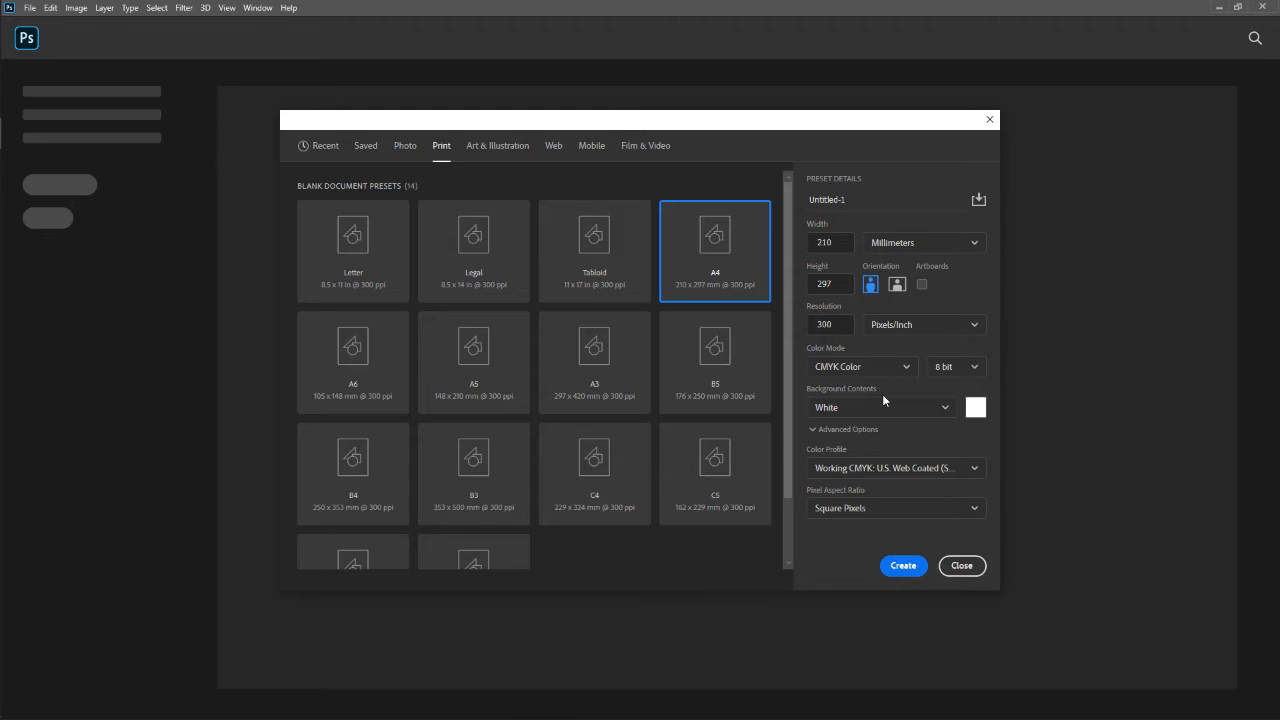
left_click(888, 370)
left_click(846, 443)
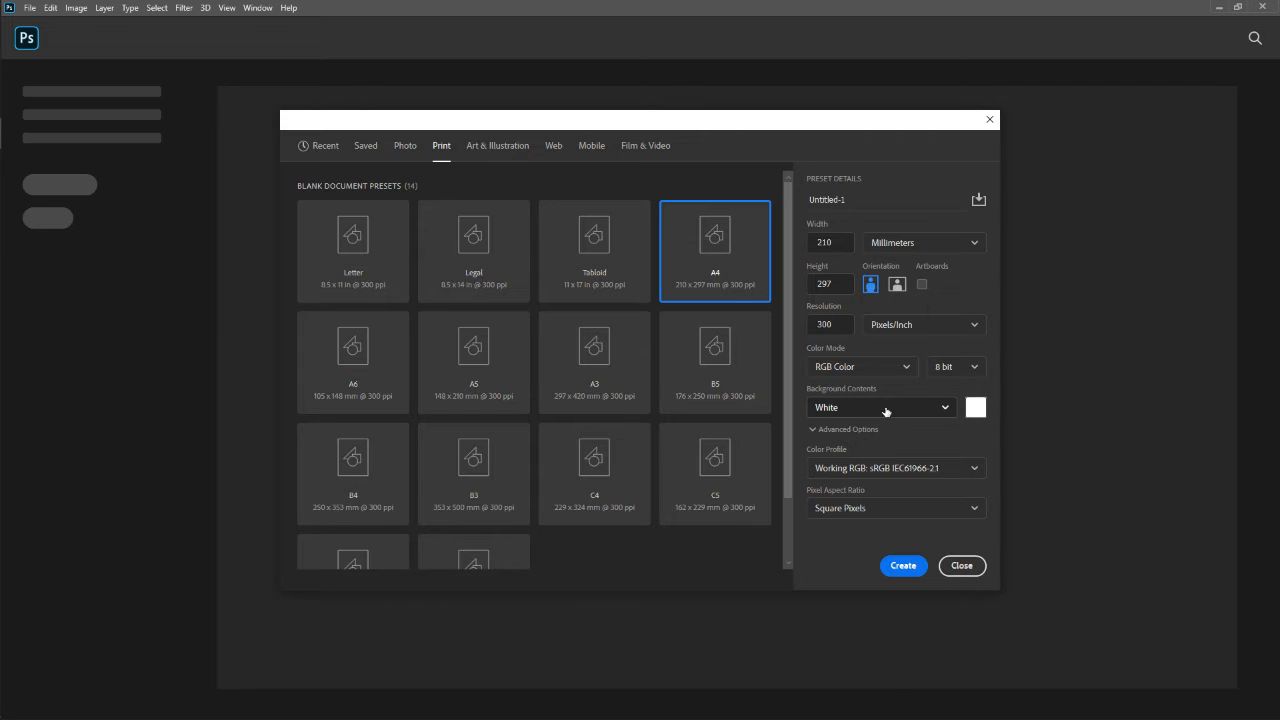
left_click(870, 367)
left_click(835, 469)
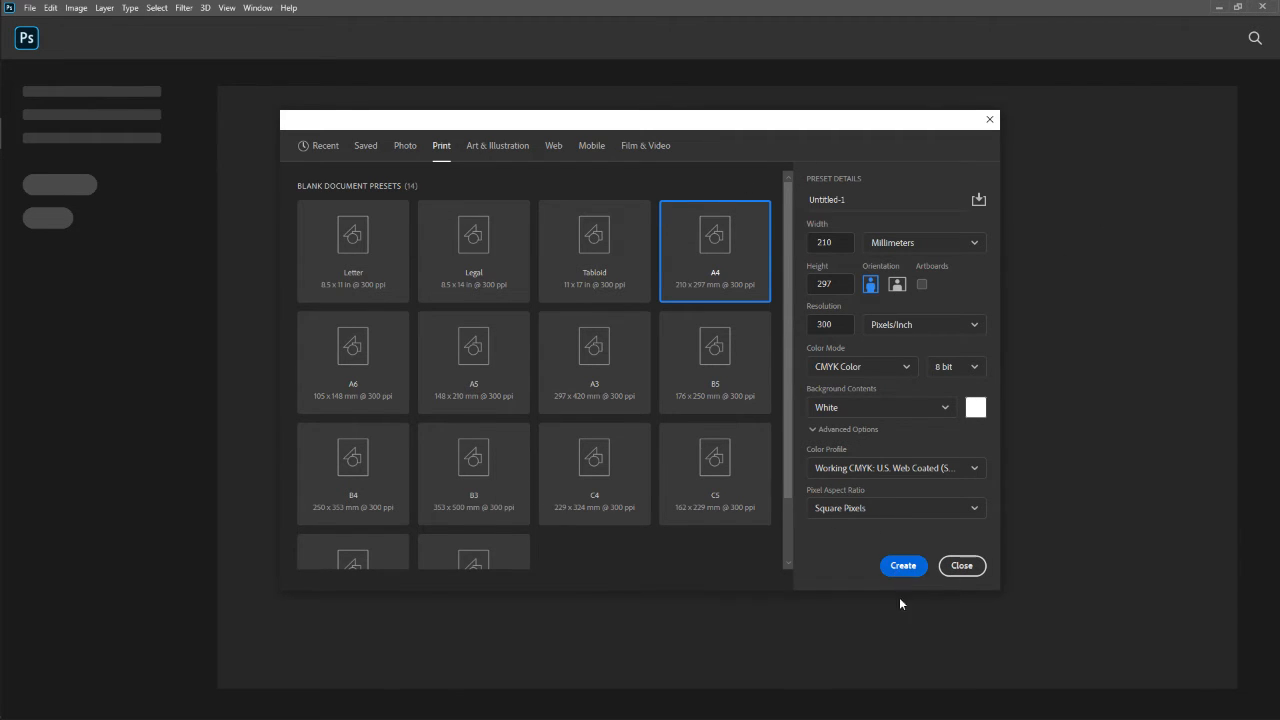
left_click(904, 566)
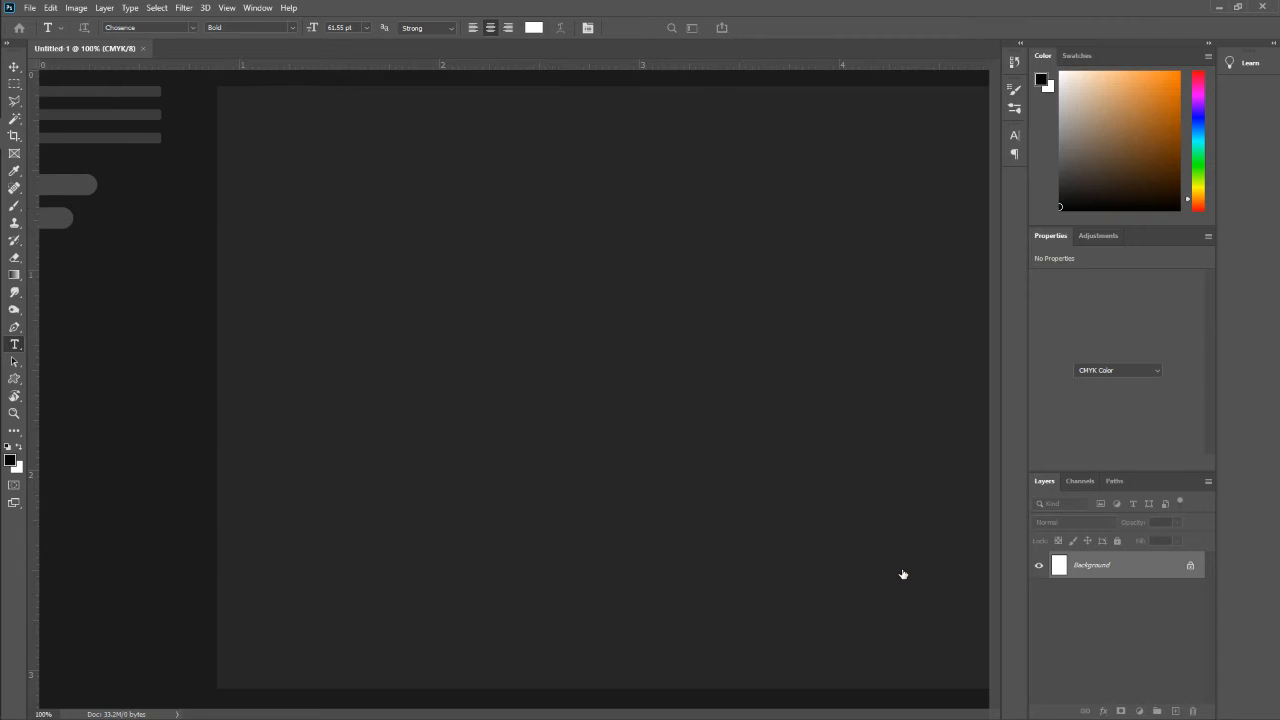
Step: Set the pasteboard color around the canvas to Default
right_click(905, 570)
left_click(831, 490)
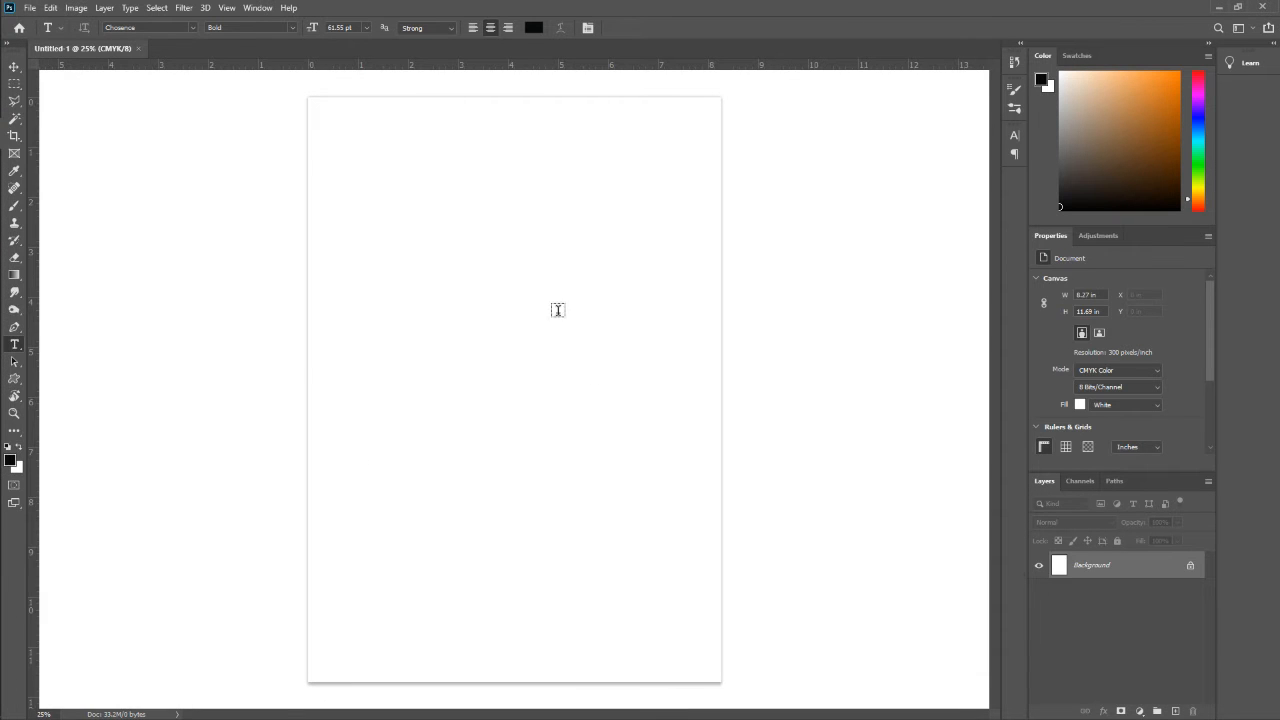
scroll(511, 233, "down", 2)
scroll(512, 240, "down", 1)
scroll(411, 244, "up", 1)
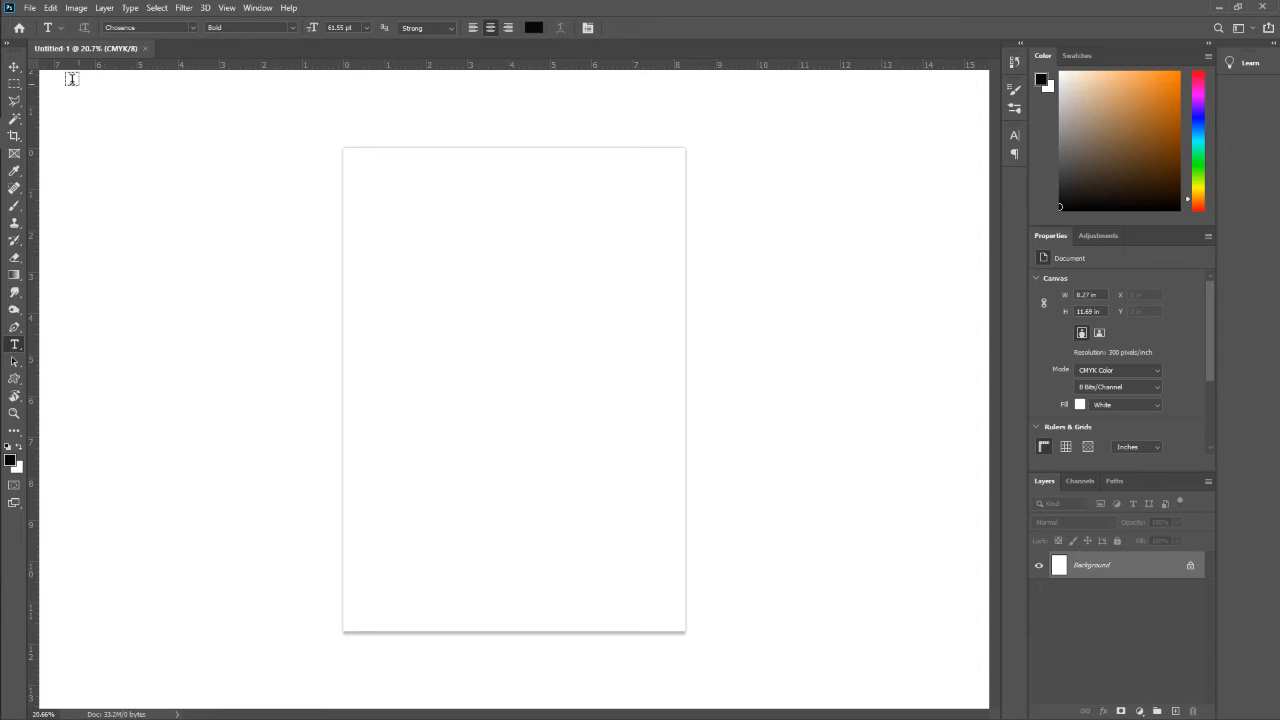
left_click(13, 68)
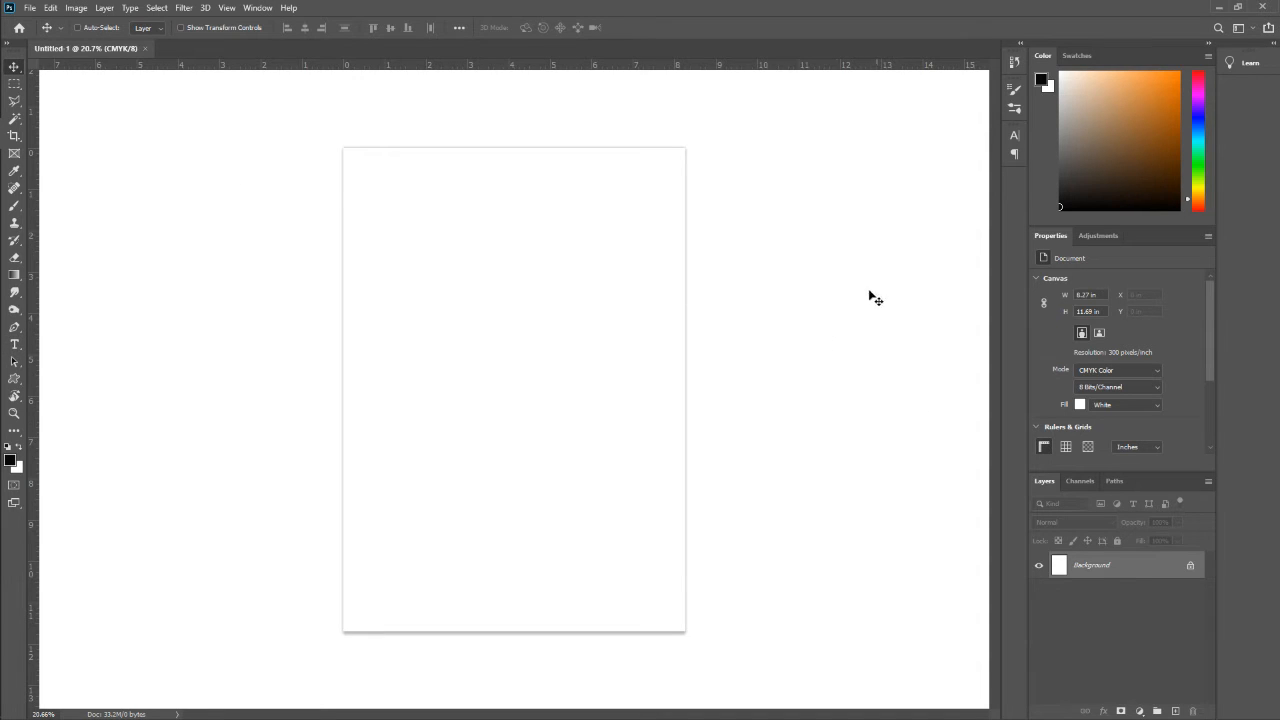
scroll(672, 265, "down", 3)
scroll(735, 245, "up", 2)
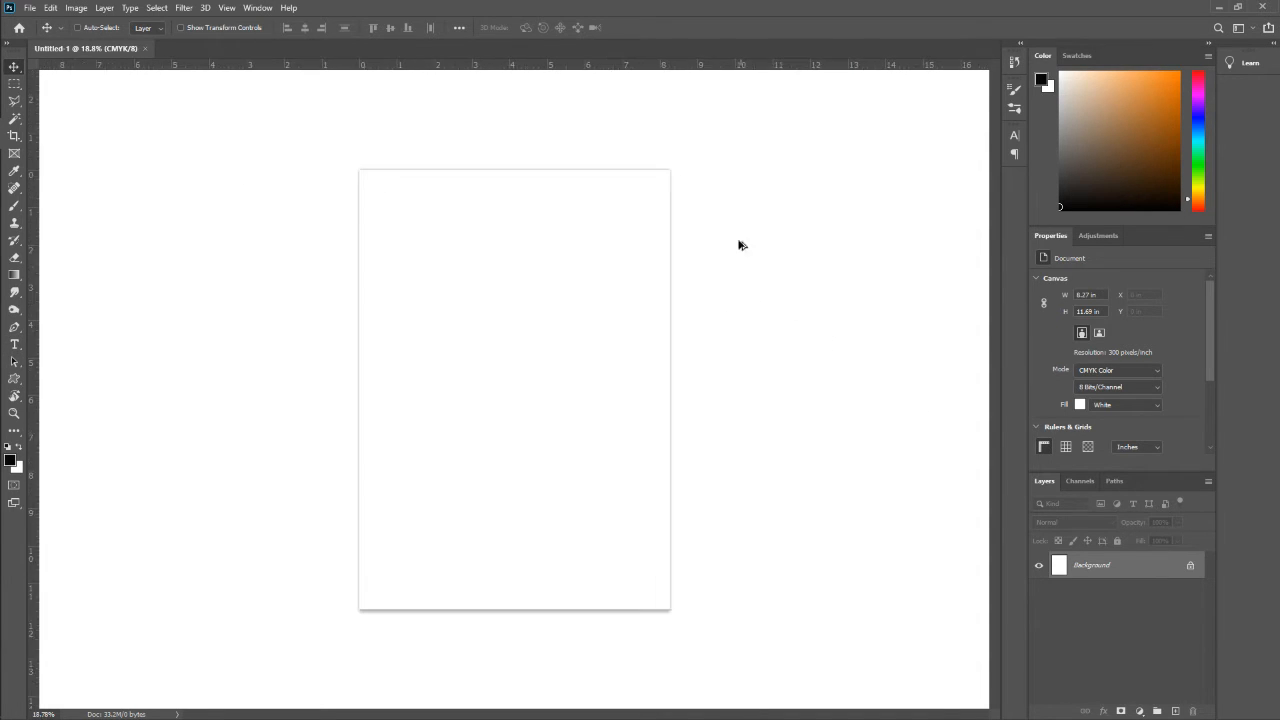
right_click(781, 344)
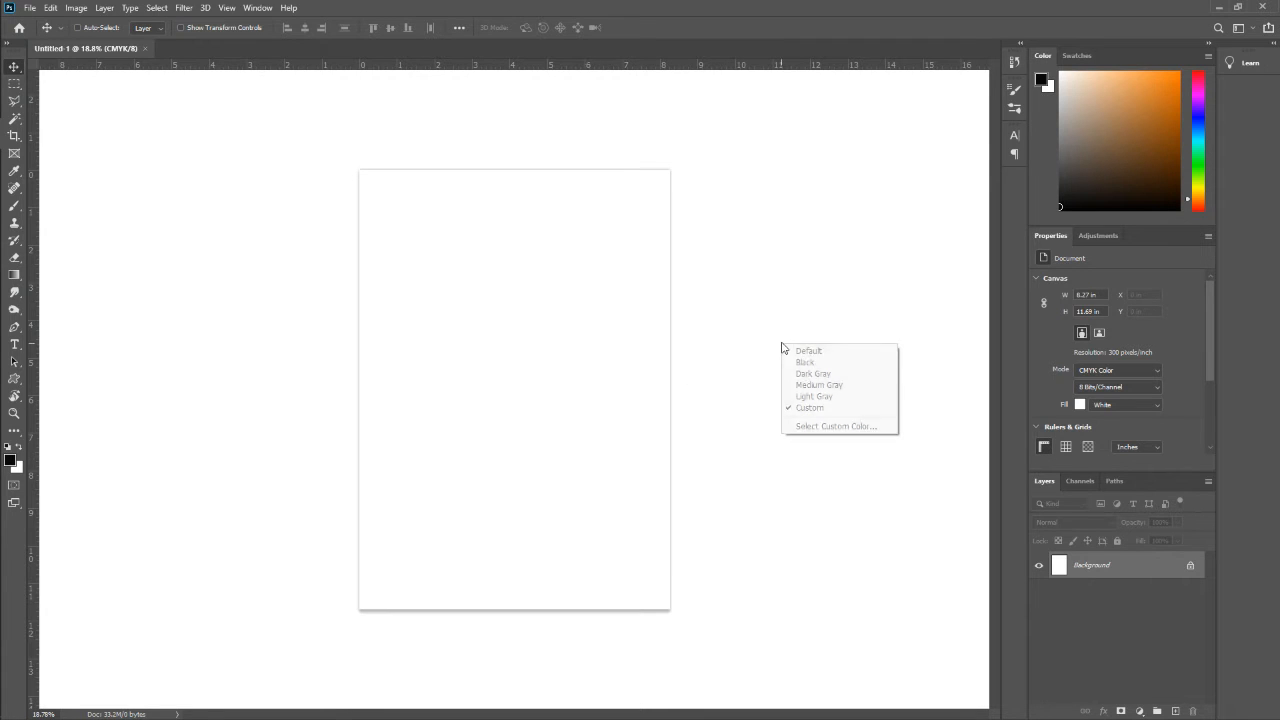
left_click(845, 351)
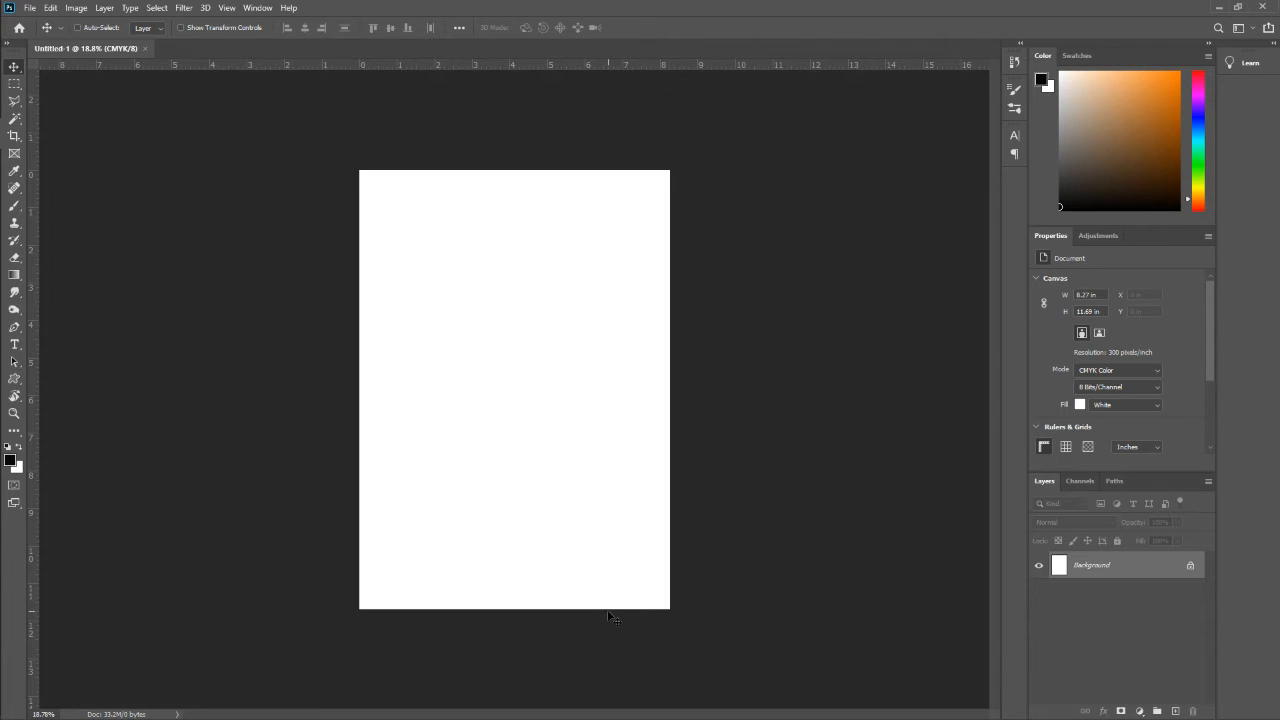
Step: Add a new layer and draw a Pen curve about 9.14 in wide and 2.11 in high from the page's top-left corner past its right edge
scroll(466, 297, "up", 2)
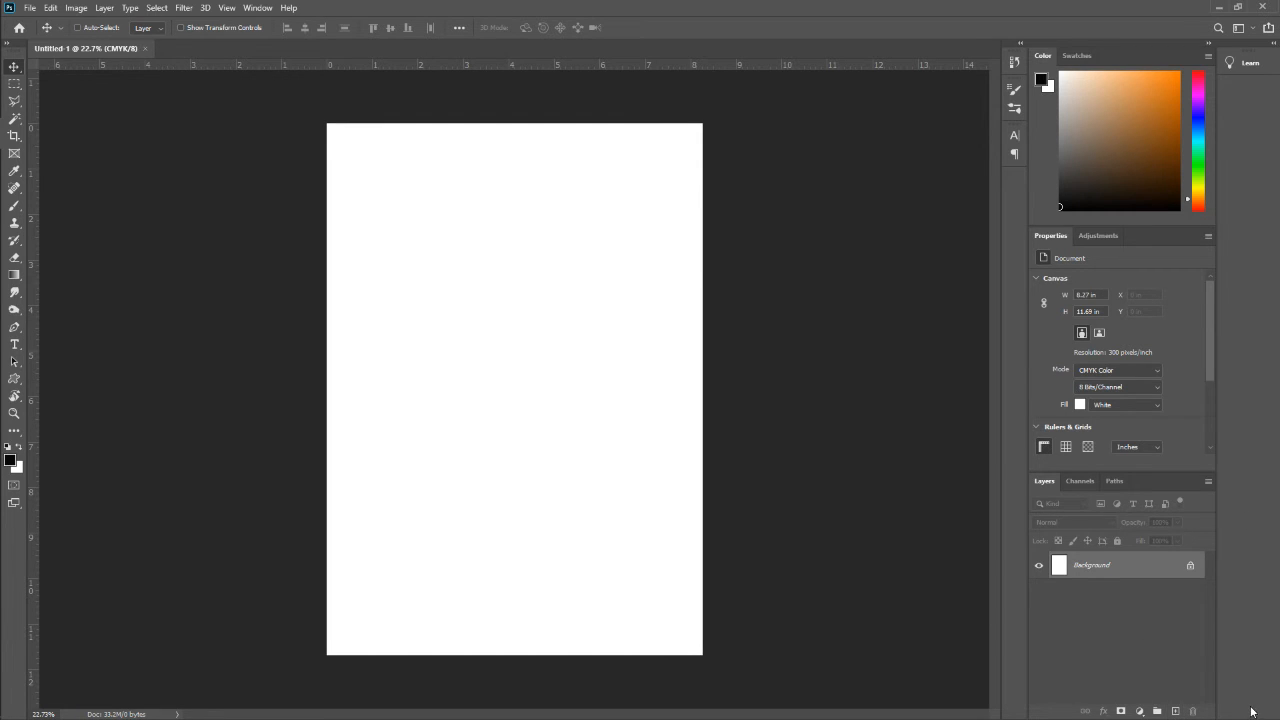
left_click(1176, 711)
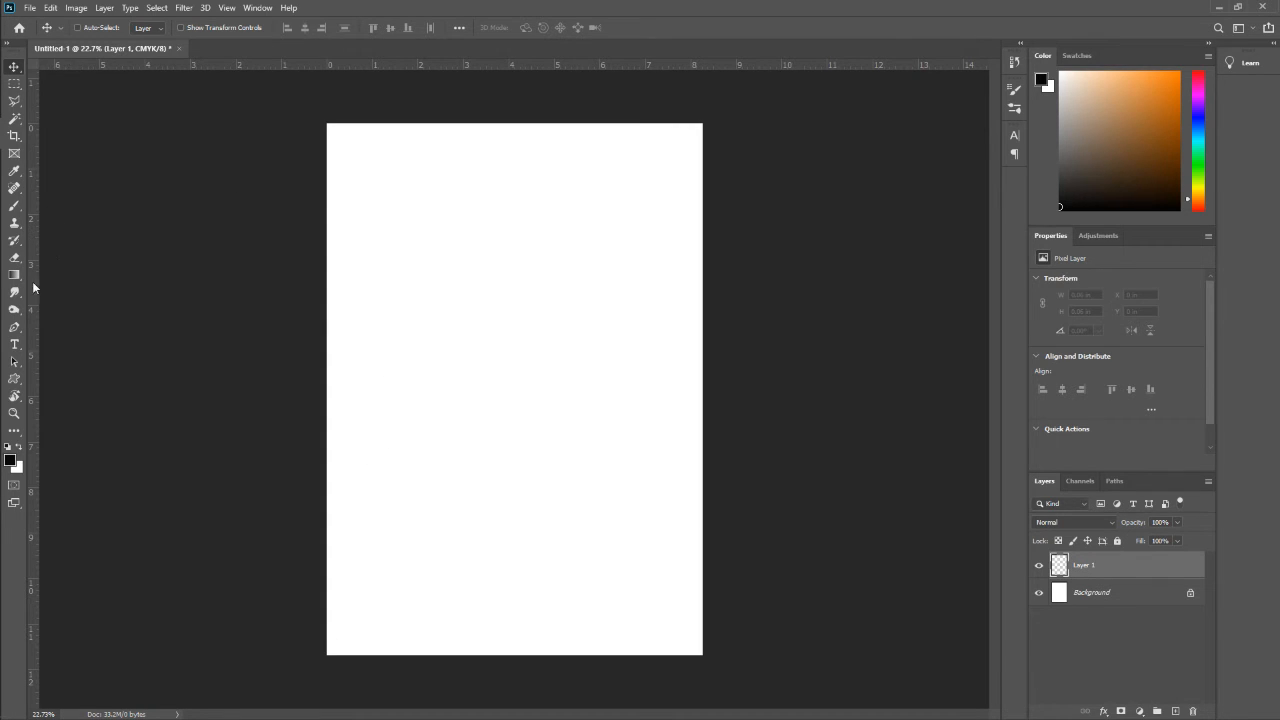
left_click(14, 327)
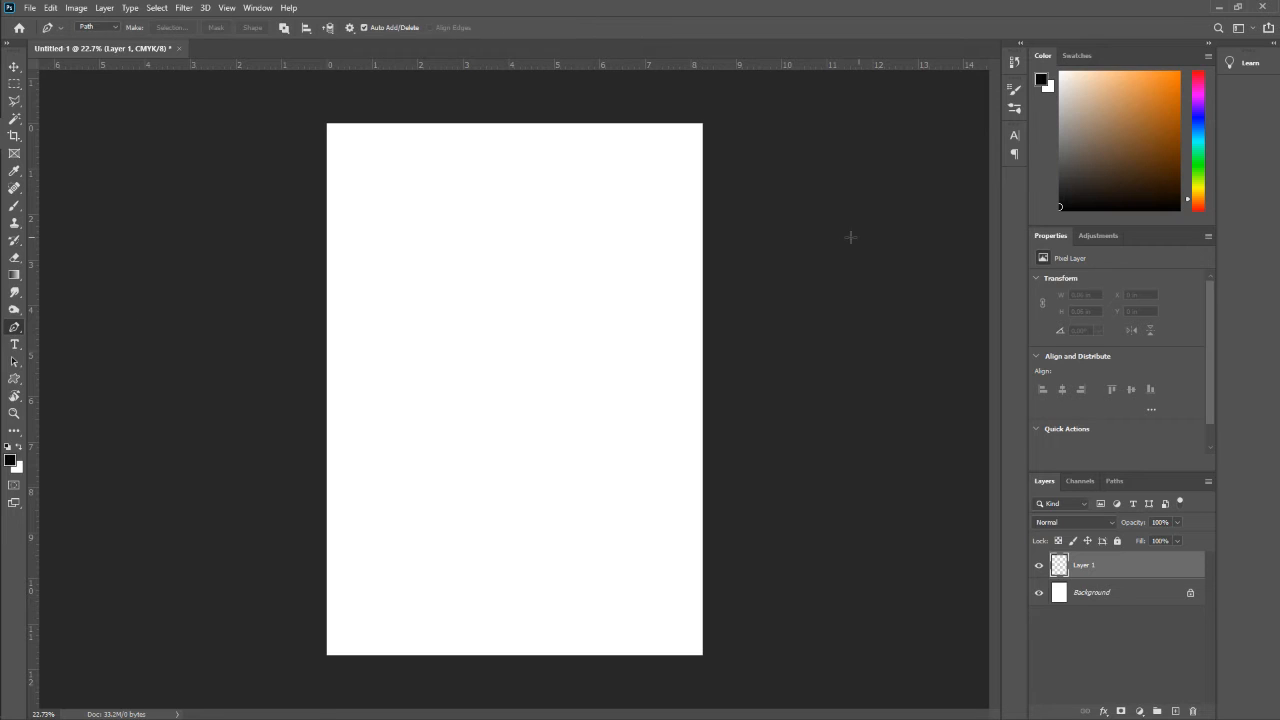
left_click(326, 123)
left_click(741, 218)
left_click_drag(741, 218, 914, 303)
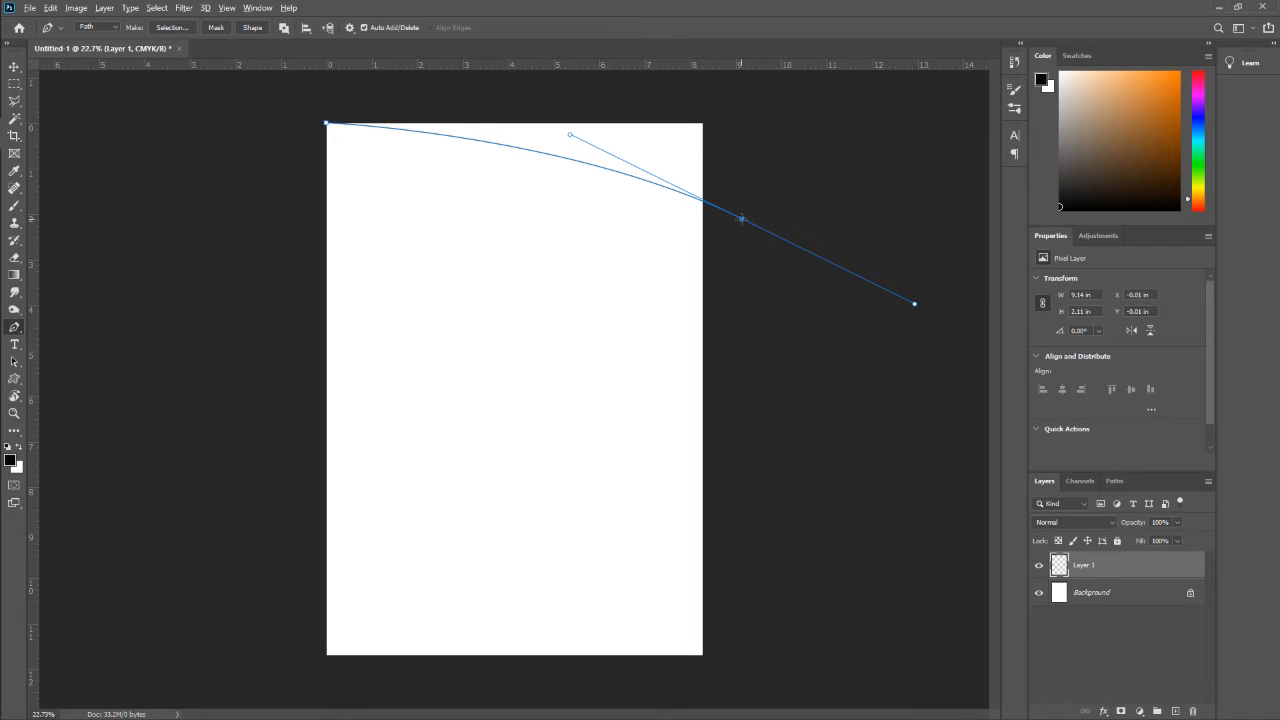
left_click(741, 217)
Step: Close the path with straight segments through the page's top-right corner back to the starting point at the top-left corner
scroll(705, 124, "up", 2)
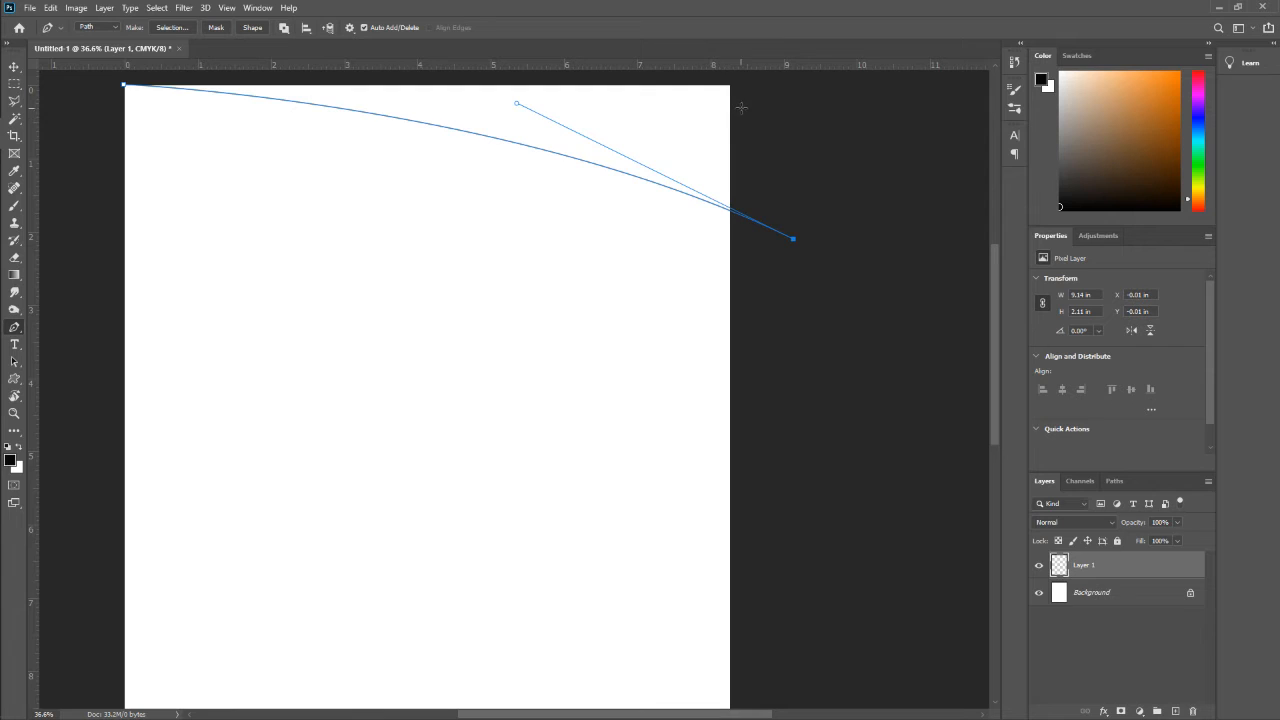
scroll(737, 116, "up", 1)
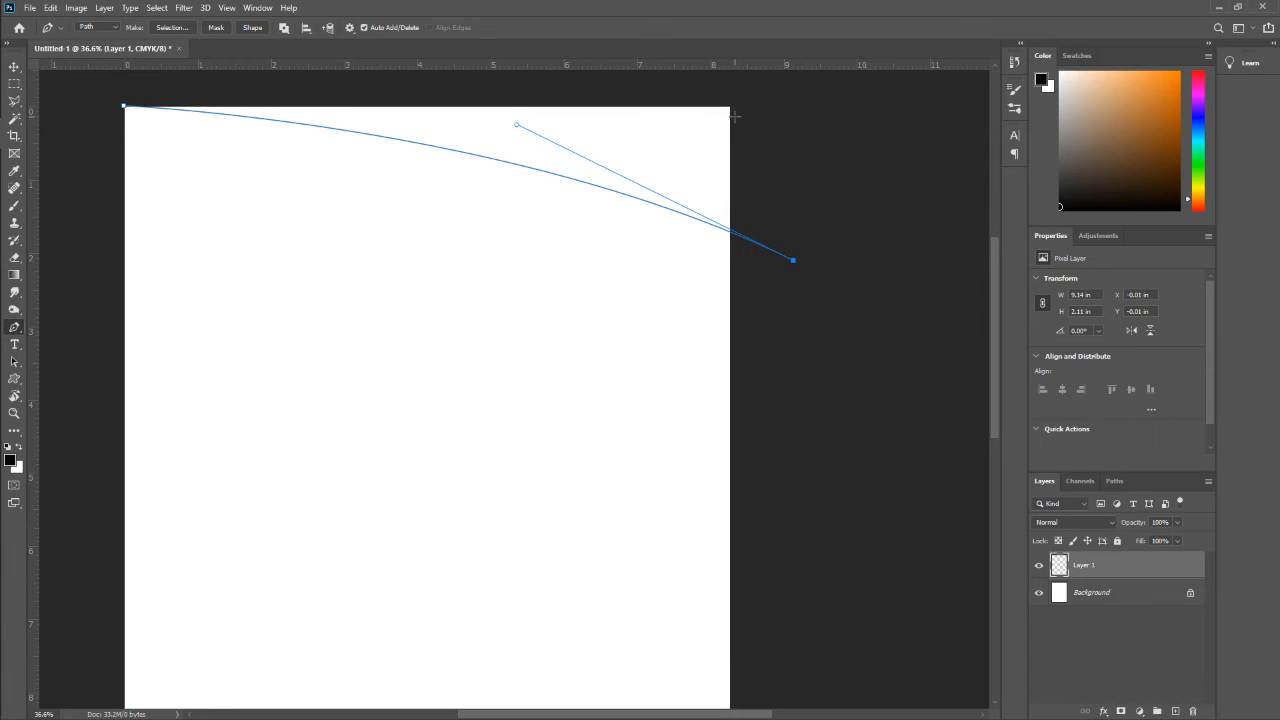
left_click(730, 106)
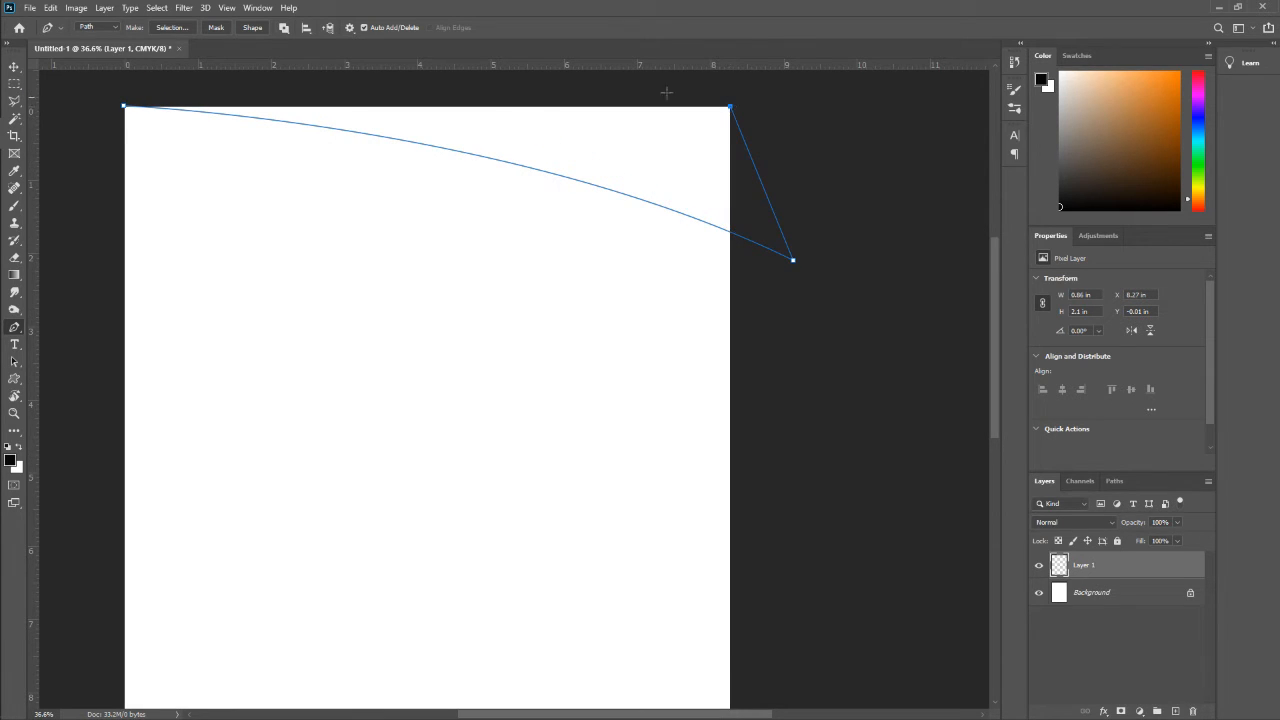
left_click(123, 105)
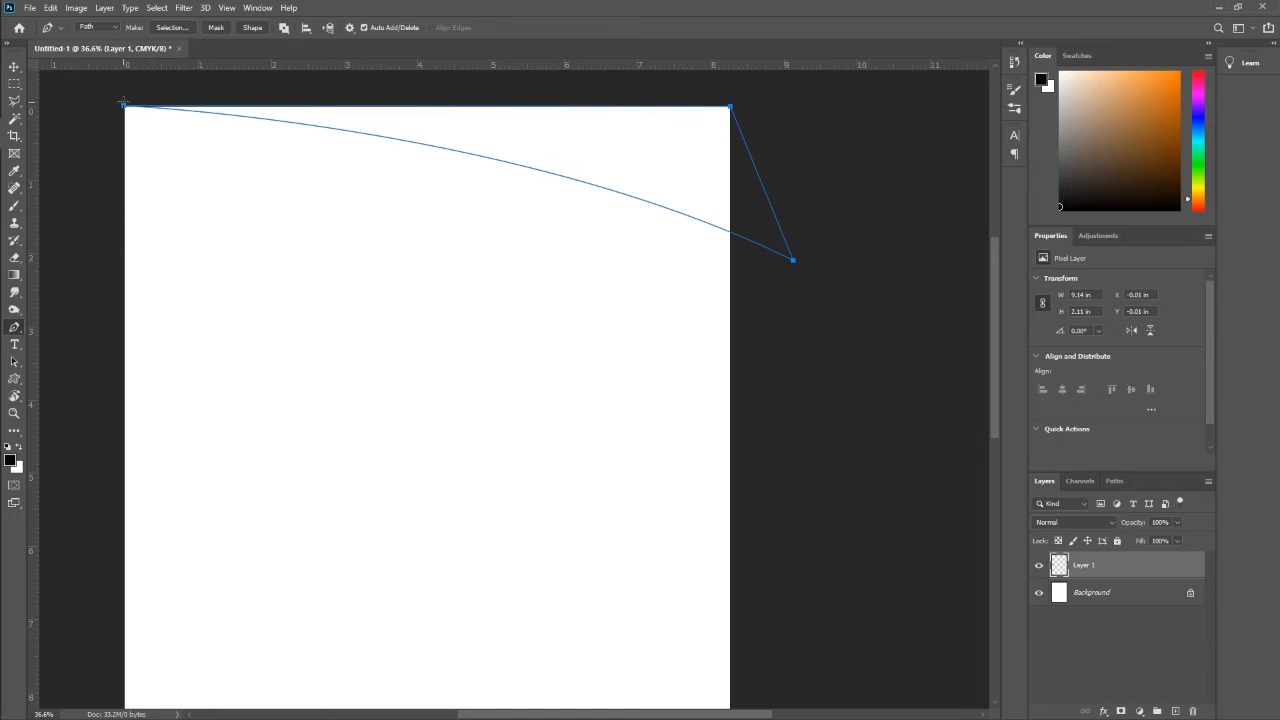
scroll(617, 320, "down", 3)
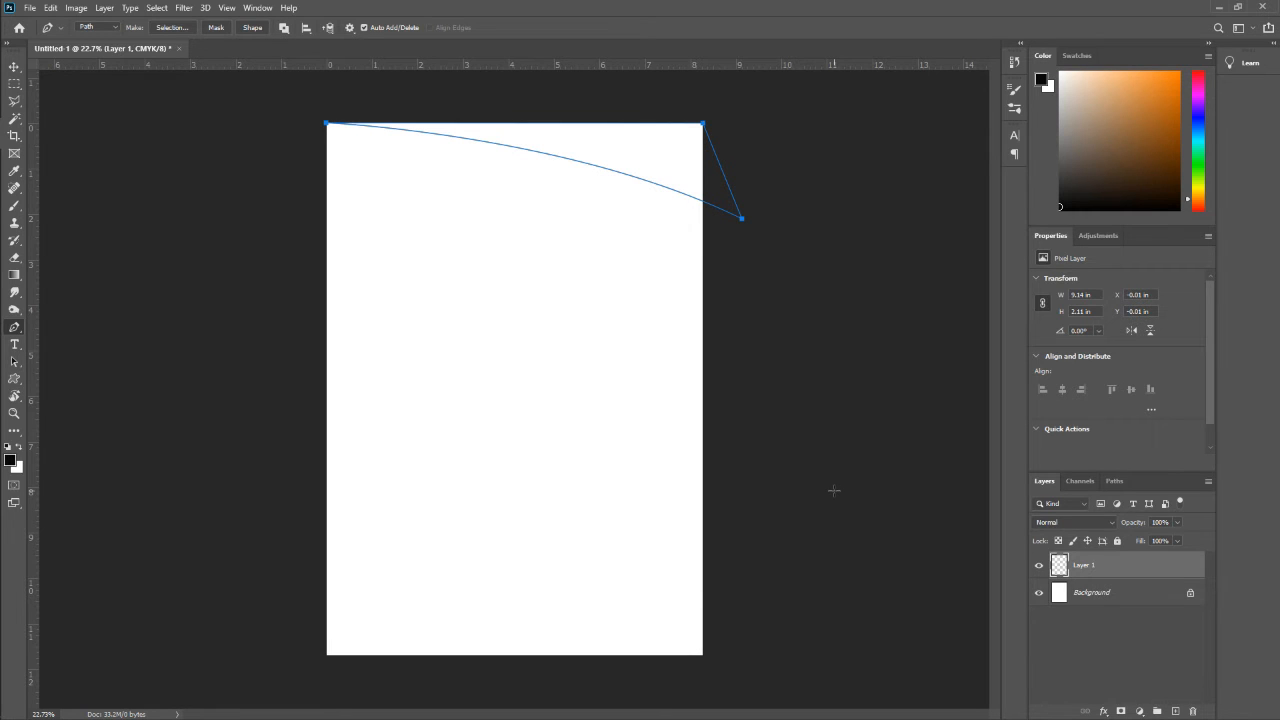
Step: Convert the closed curved path into a selection
key("ctrl+Return")
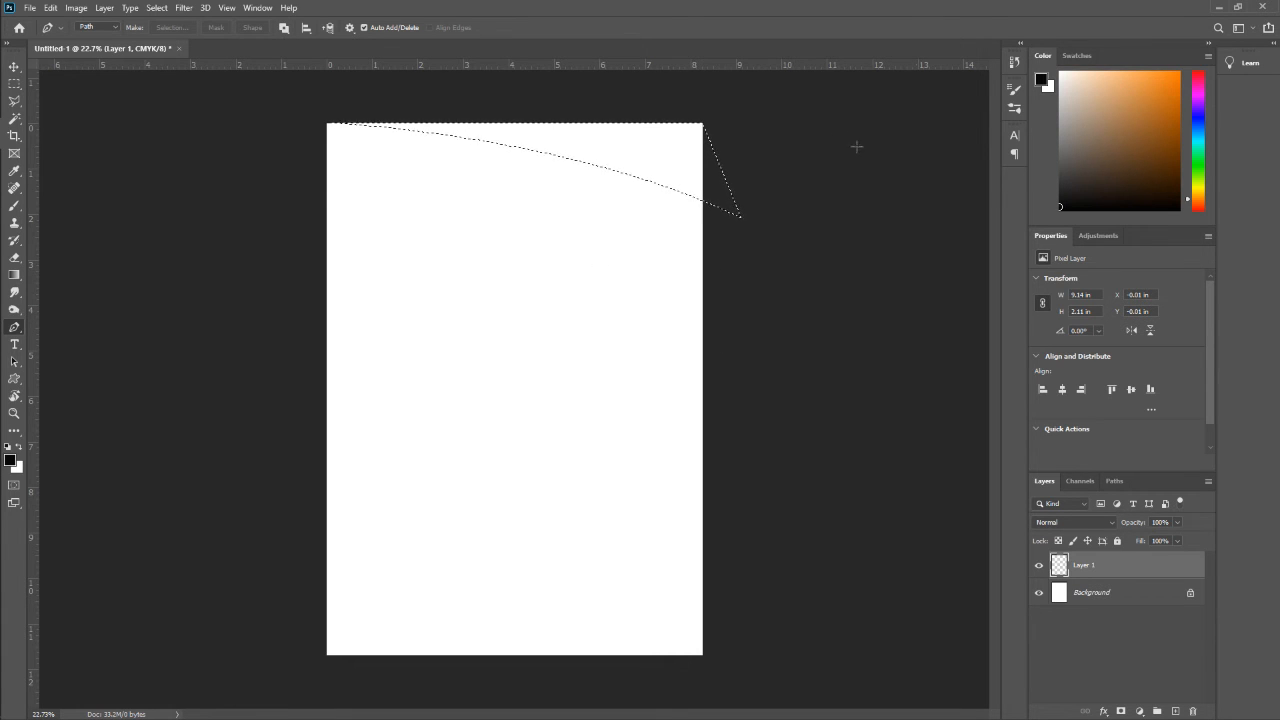
right_click(614, 149)
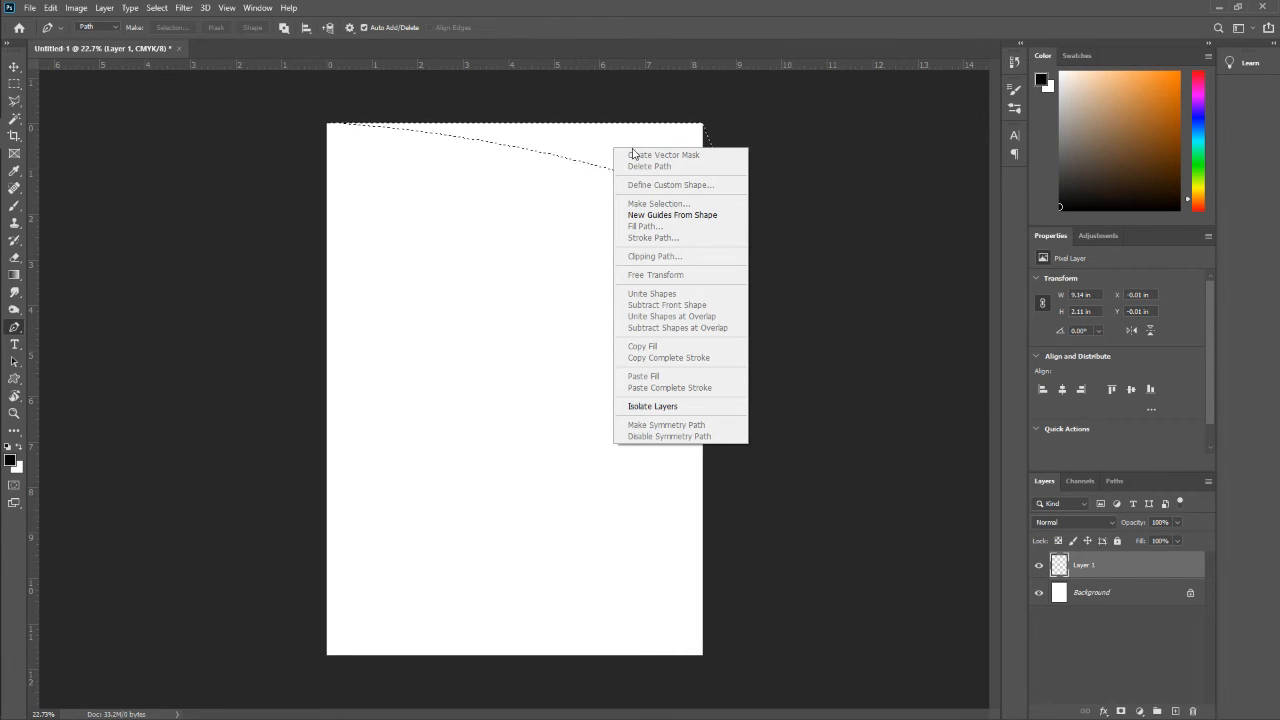
left_click(559, 151)
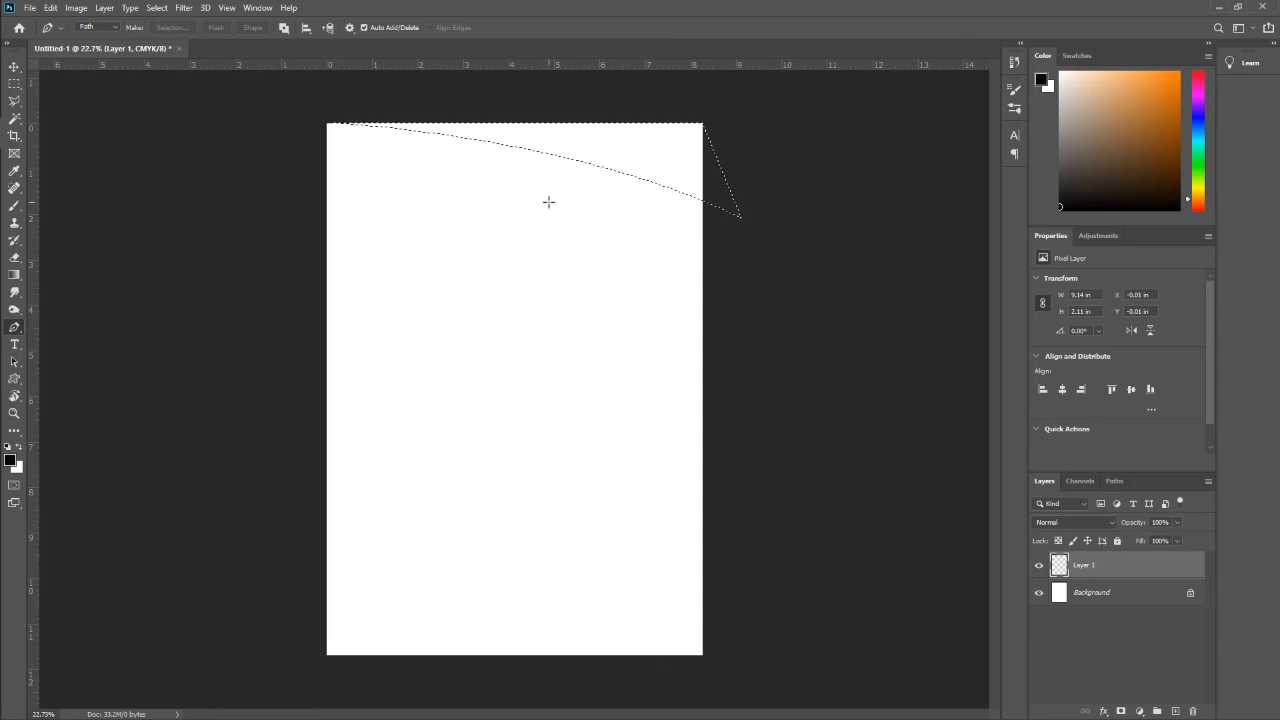
Step: Fill the curved selection on the new layer with the light red color #f25555 and deselect it
left_click(15, 85)
right_click(658, 152)
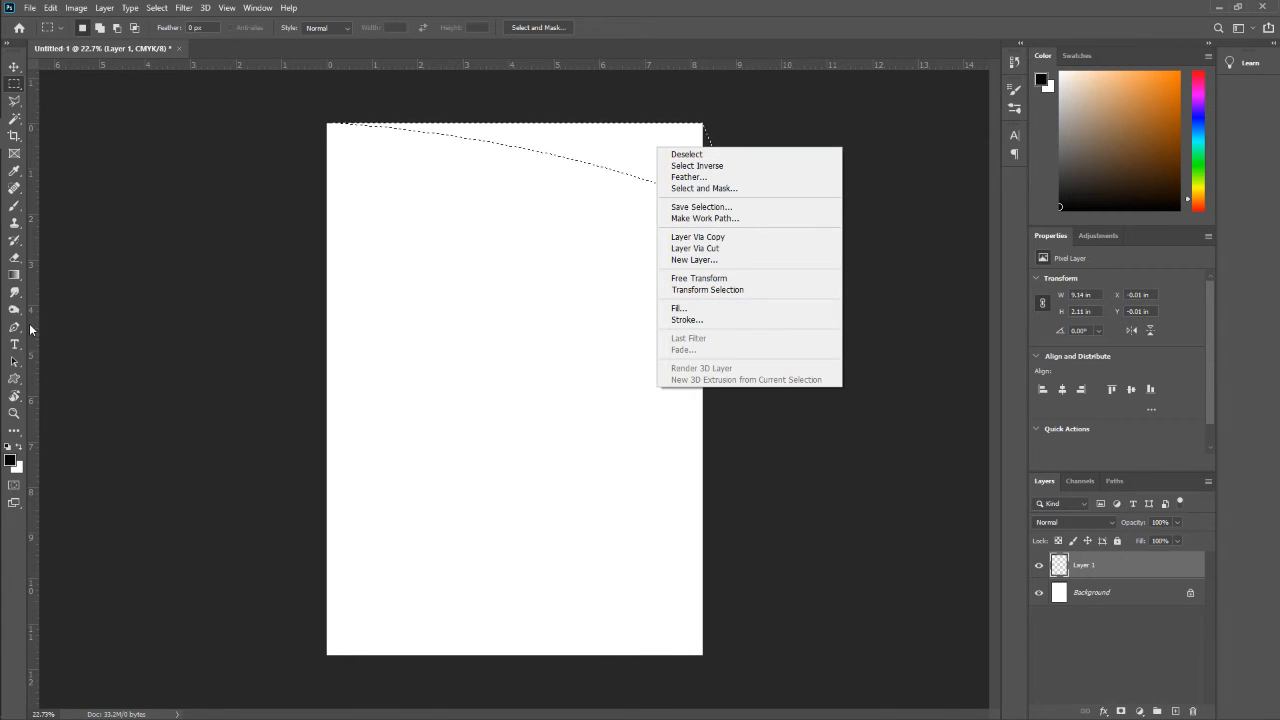
left_click(710, 310)
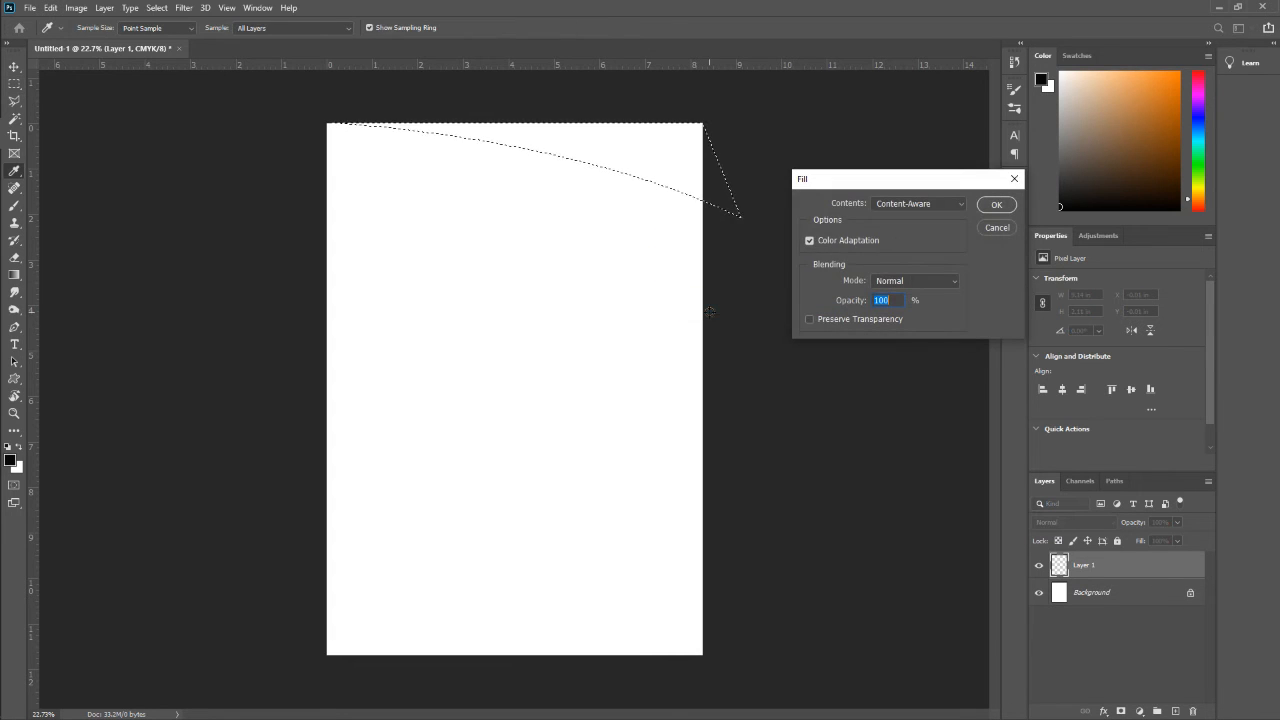
left_click(940, 203)
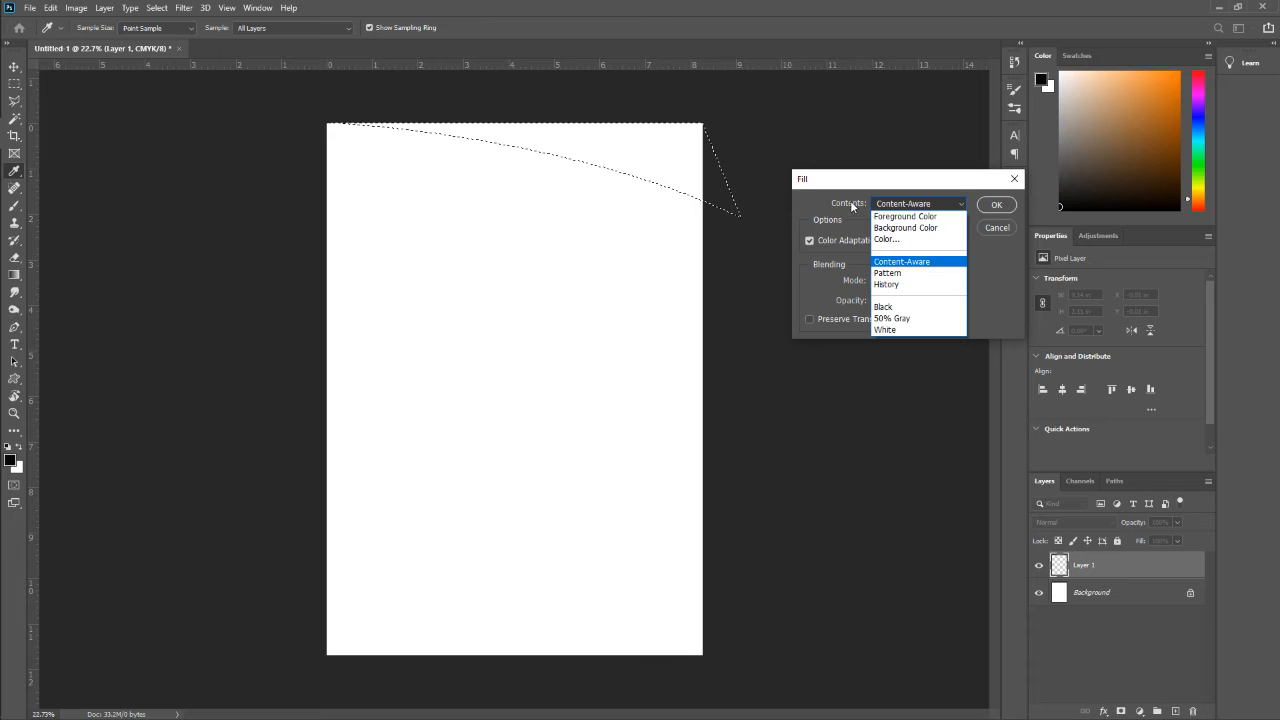
left_click(948, 241)
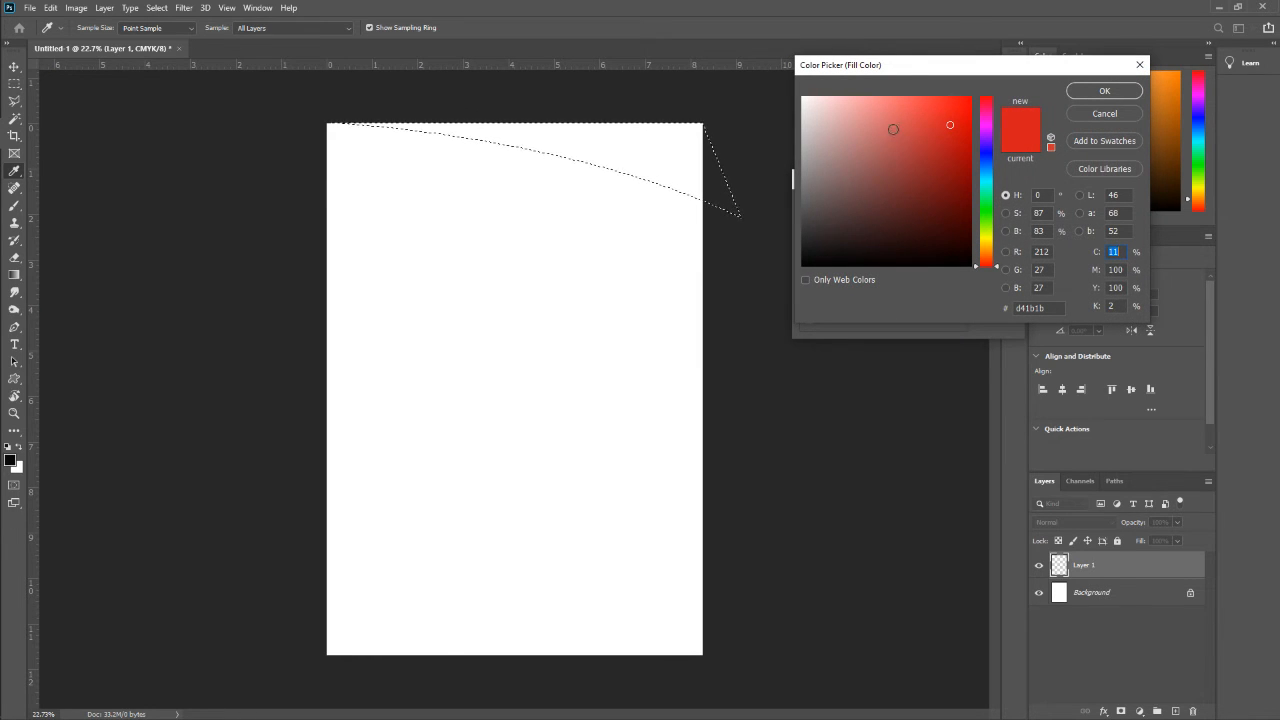
left_click_drag(893, 129, 911, 104)
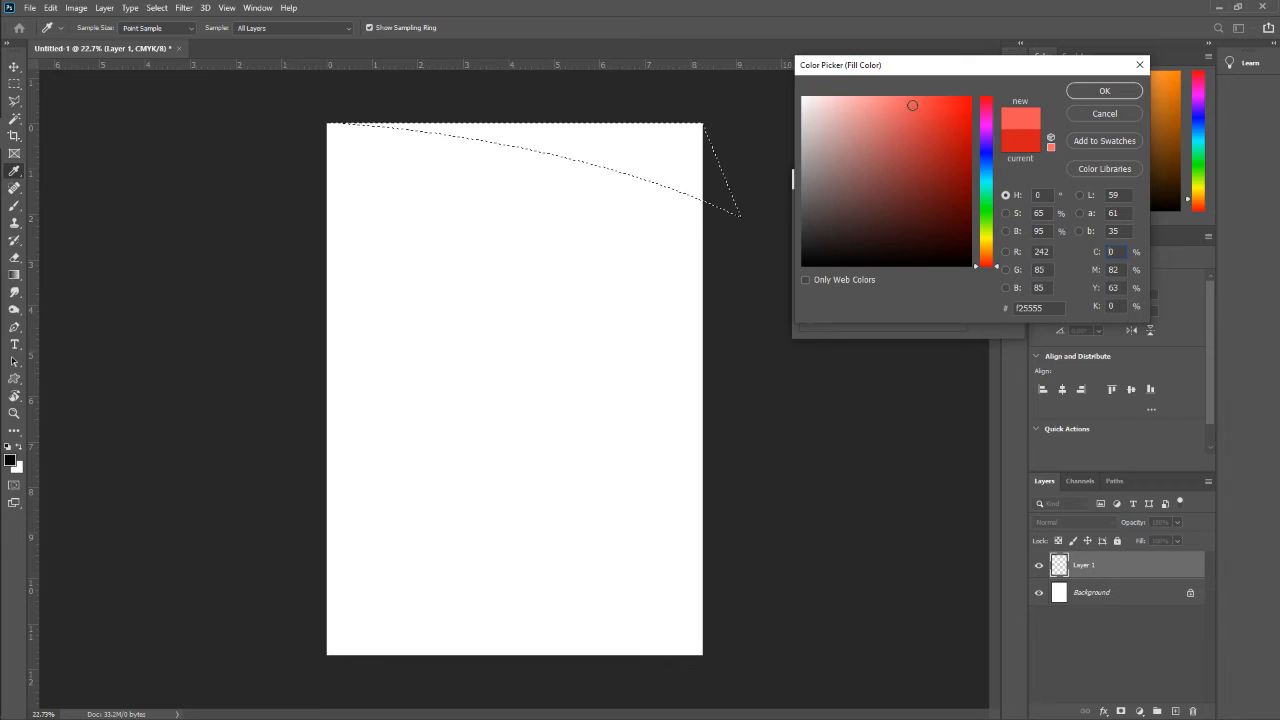
left_click(1117, 90)
left_click(997, 203)
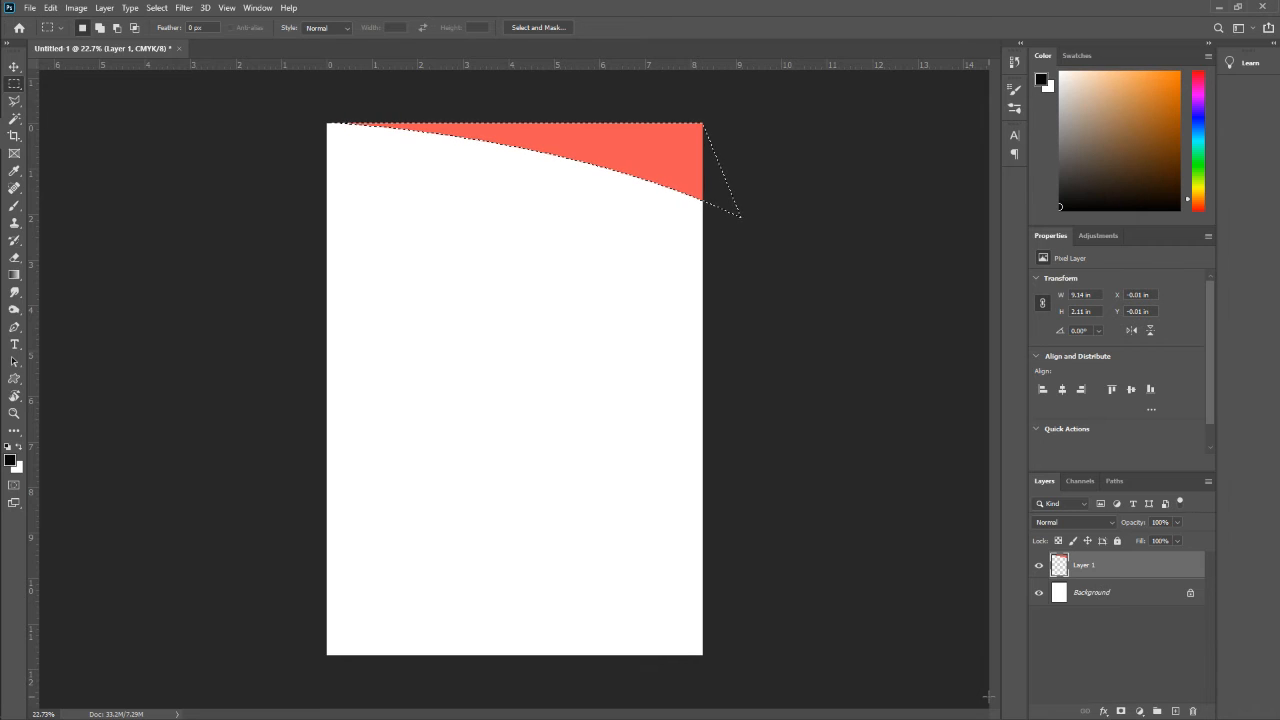
key("ctrl+d")
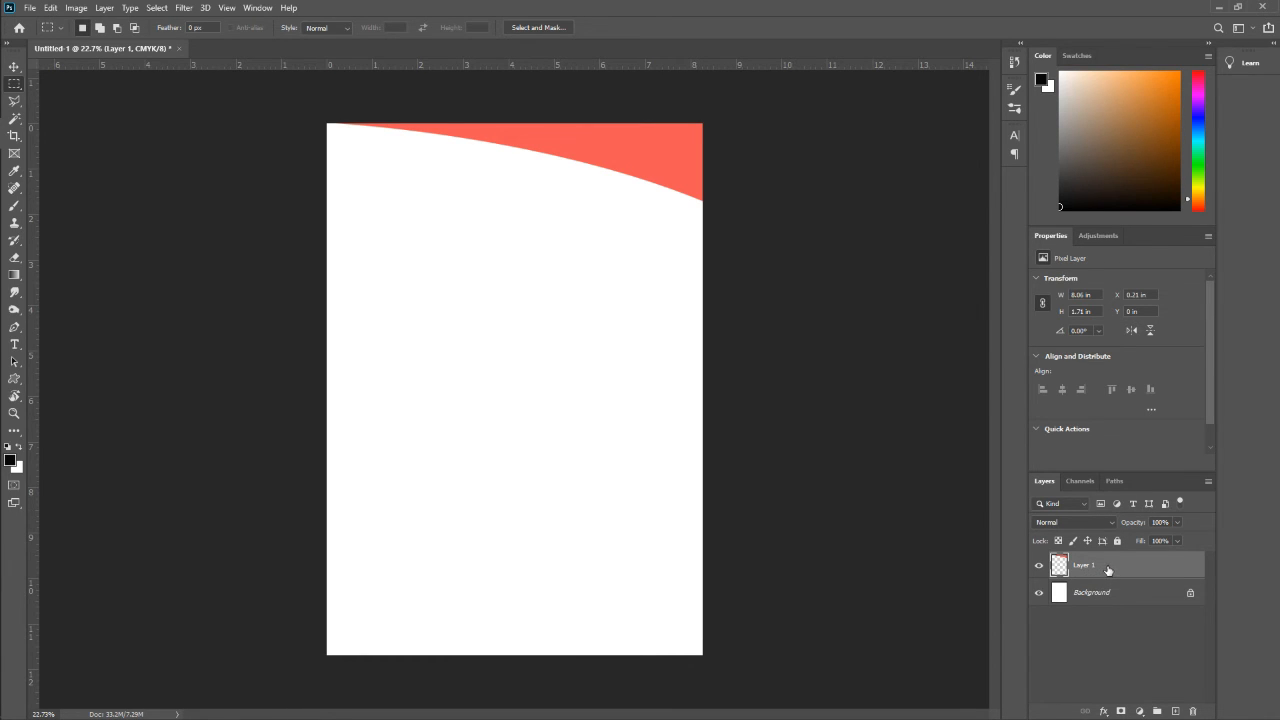
Step: Duplicate the layer with the red curved shape and undo the duplication
key("ctrl+j")
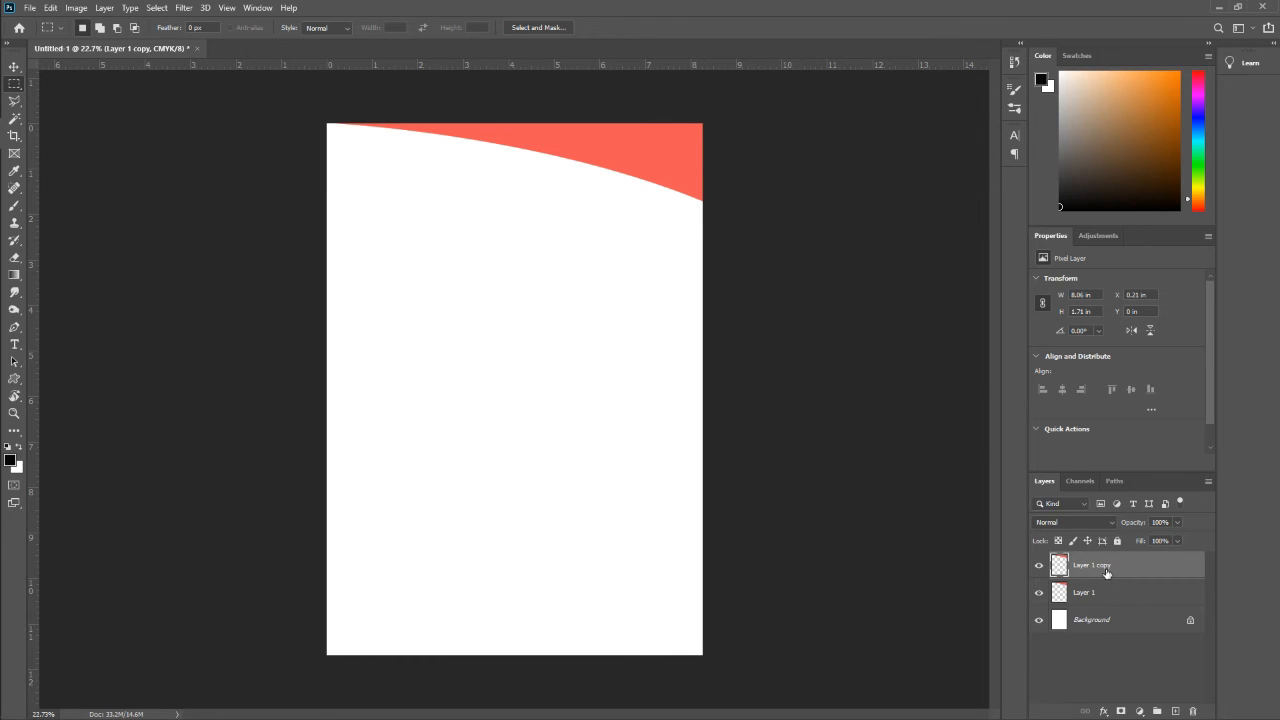
key("ctrl+z")
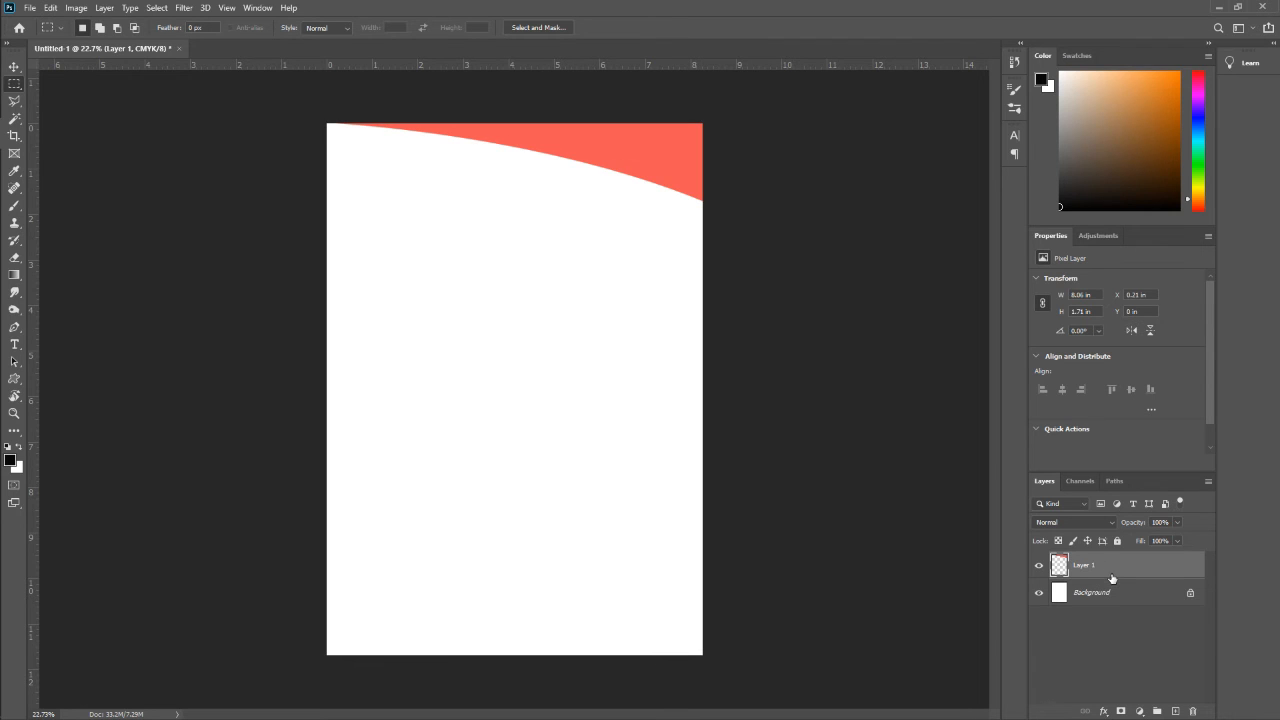
Step: Duplicate the layer with the red curved shape and move the copy straight down near the page's bottom edge
key("ctrl+j")
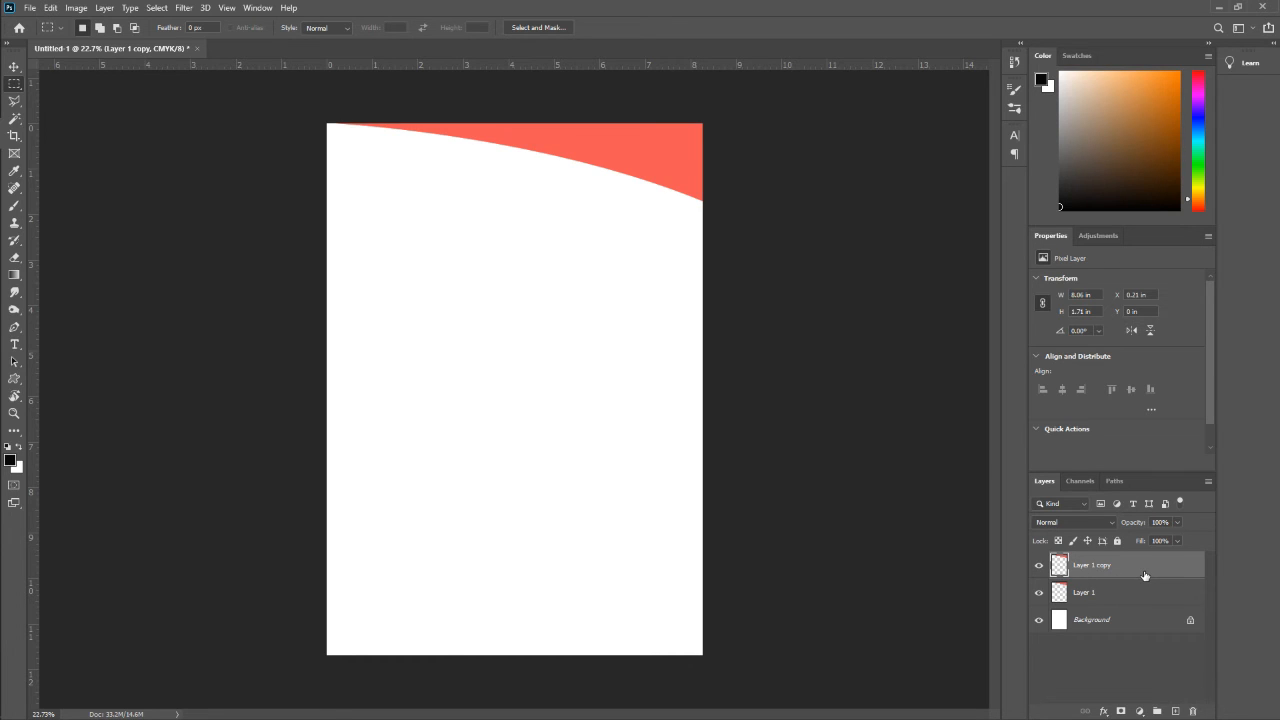
left_click(15, 67)
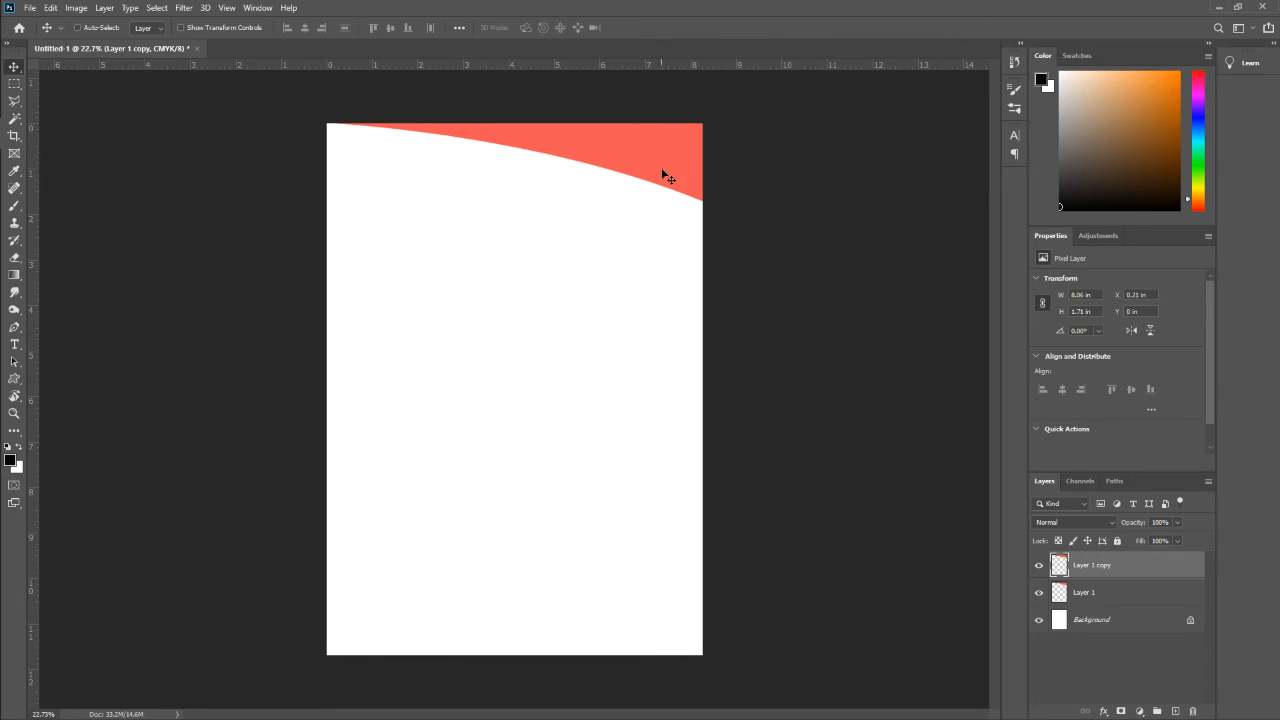
key("ctrl+t")
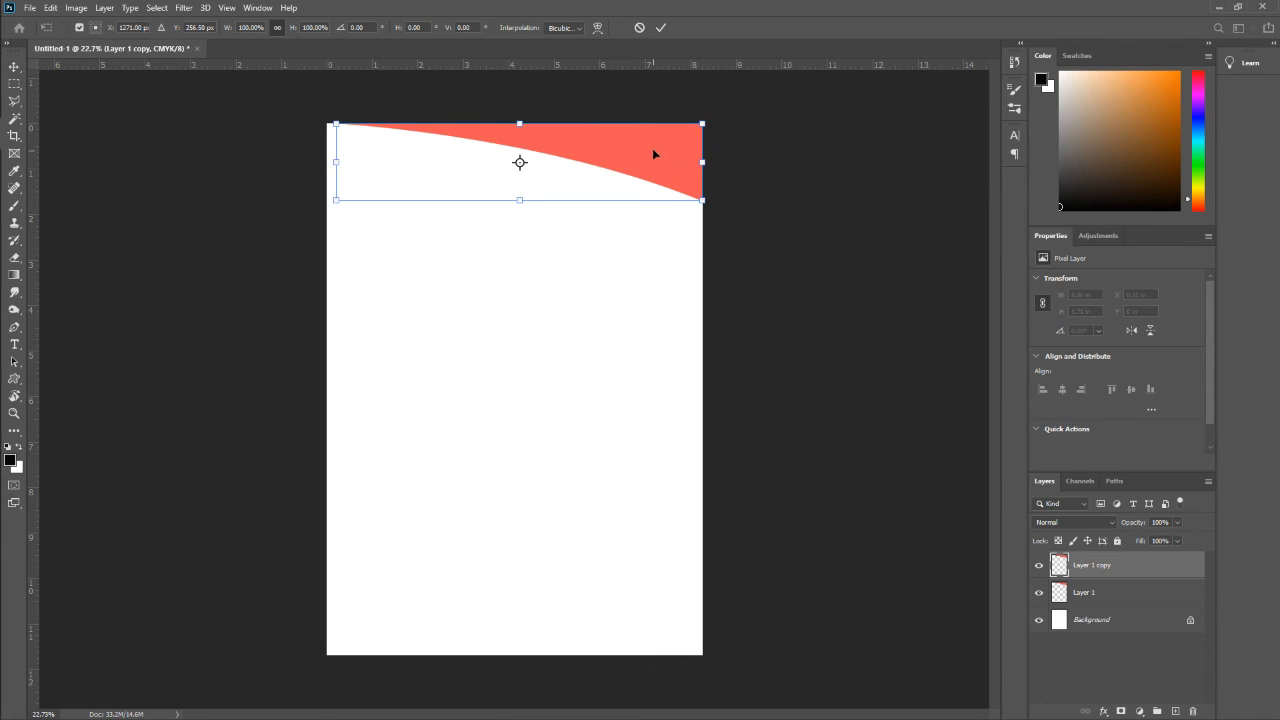
left_click_drag(653, 151, 656, 602)
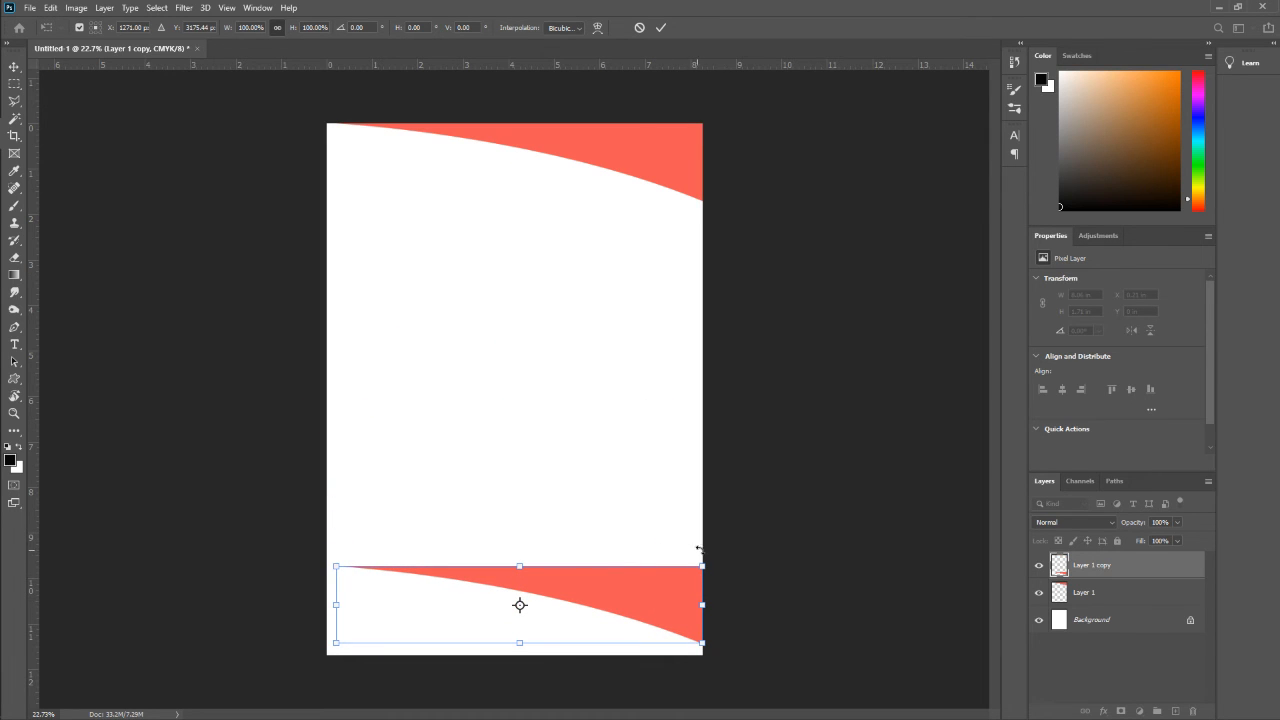
Step: Rotate the red copy by about 180° and align it with the page's bottom-left corner
left_click_drag(704, 552, 309, 655)
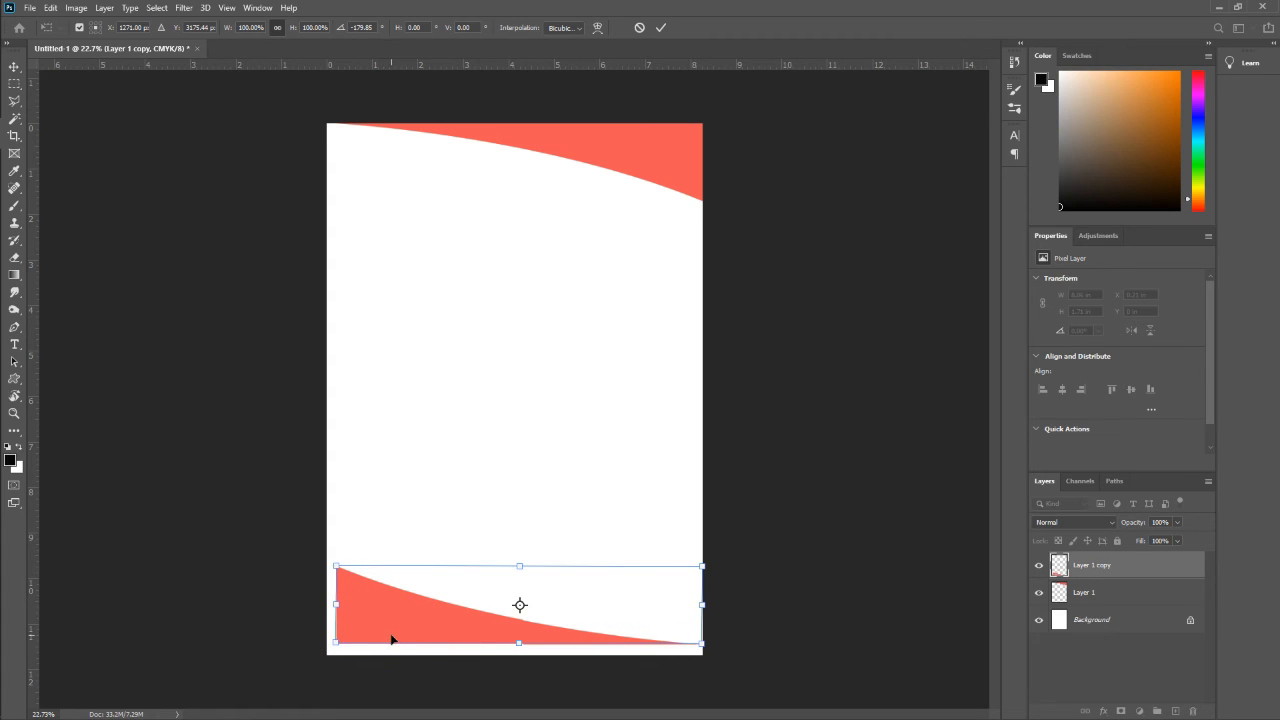
left_click_drag(391, 634, 379, 642)
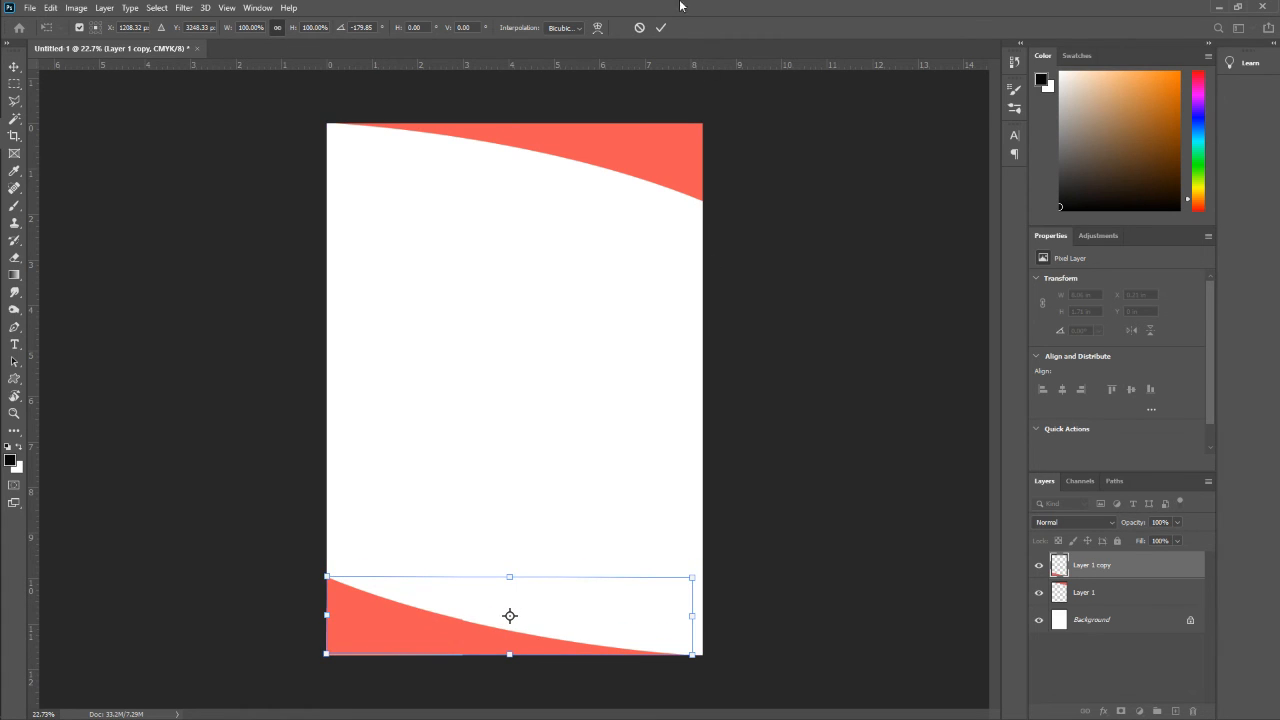
left_click(660, 28)
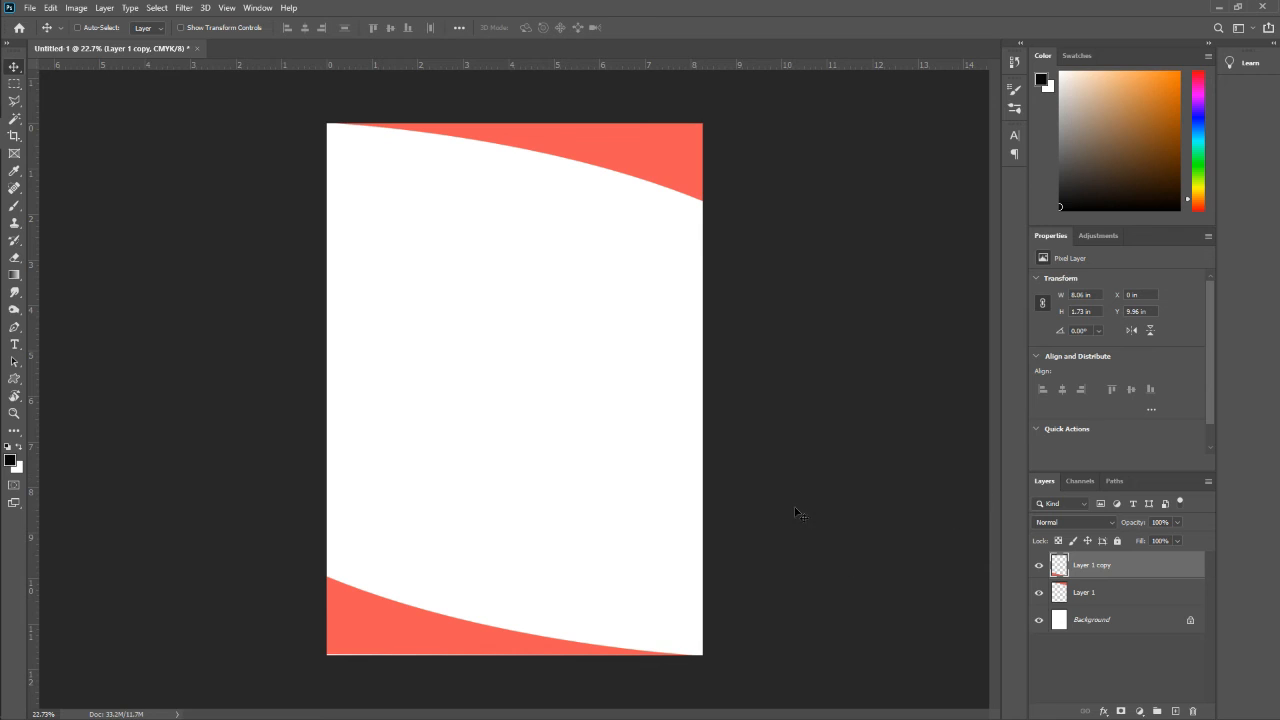
Step: Nudge the bottom red shape down to about Y 9.98 in to close the white gap along the page's bottom edge
scroll(391, 677, "up", 3)
scroll(391, 651, "down", 2)
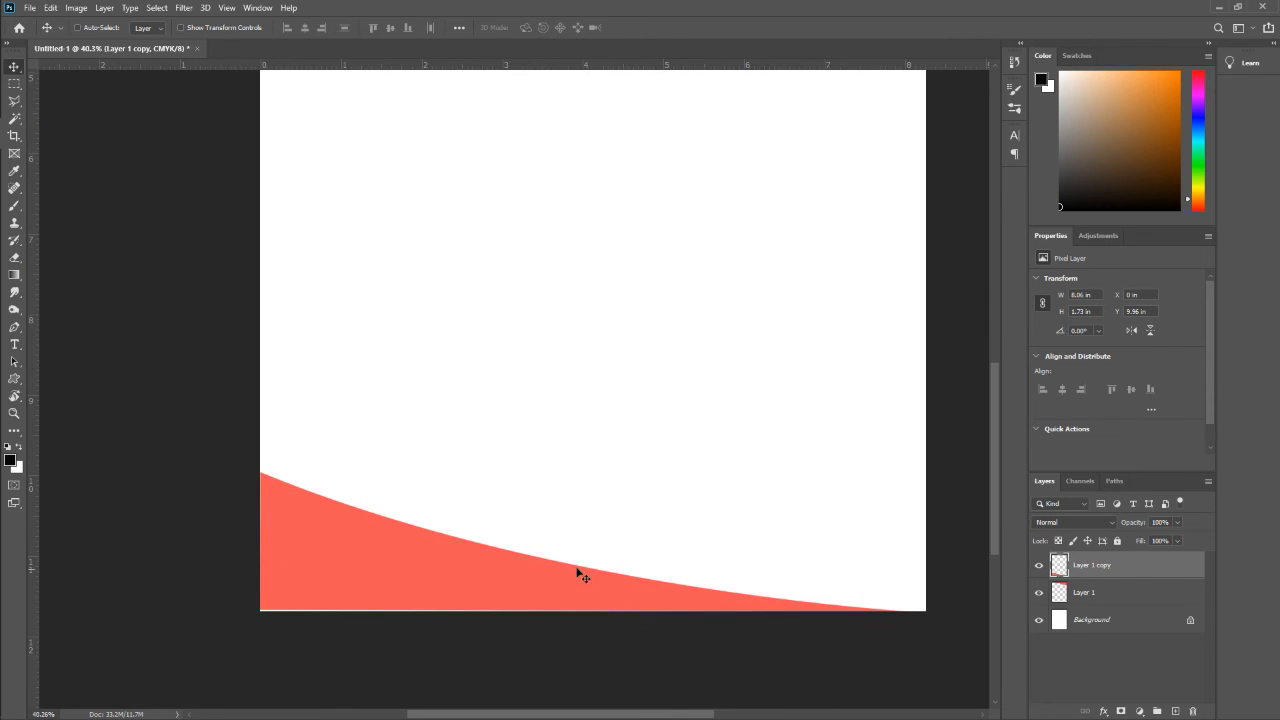
left_click_drag(479, 592, 481, 594)
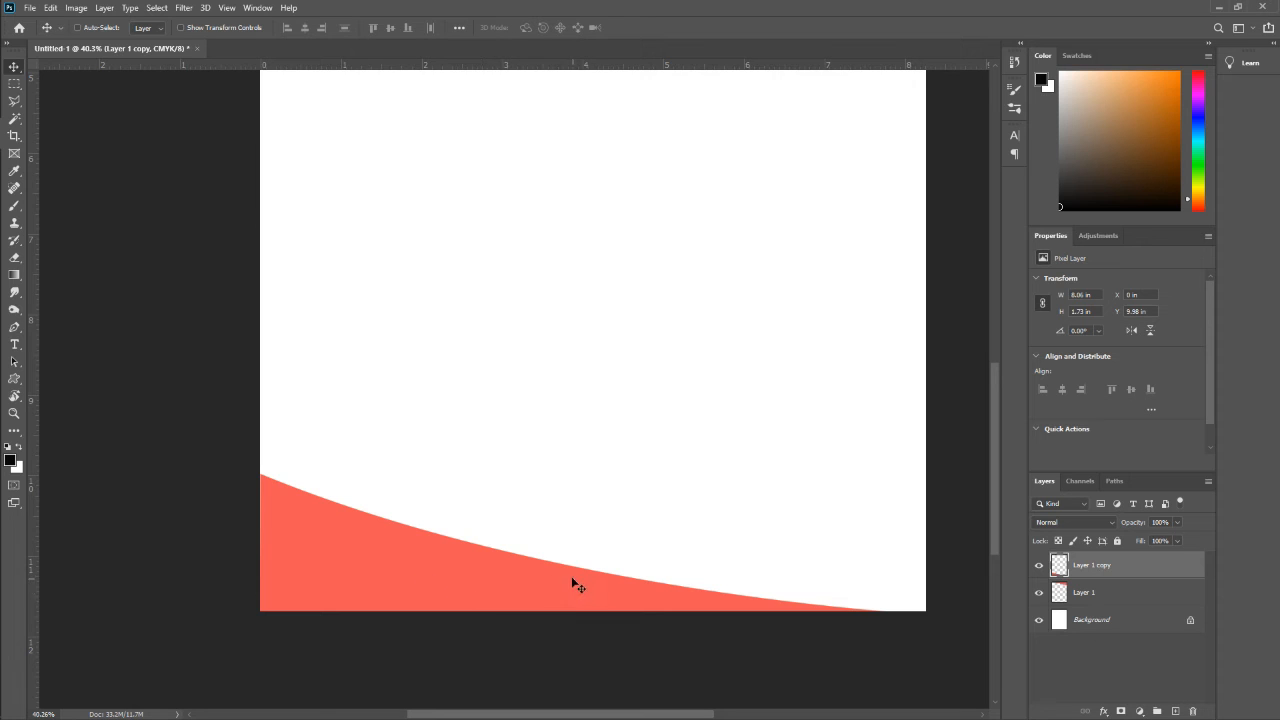
scroll(540, 539, "down", 1)
scroll(540, 539, "down", 2)
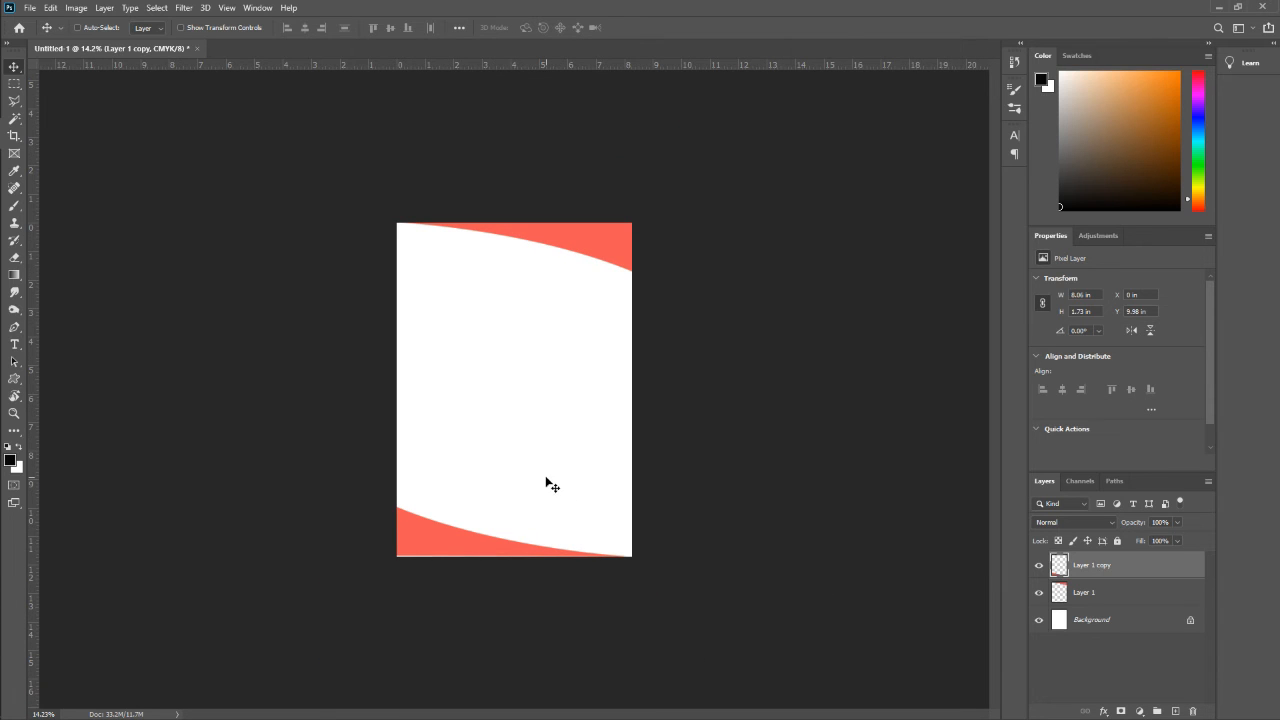
scroll(430, 607, "up", 5)
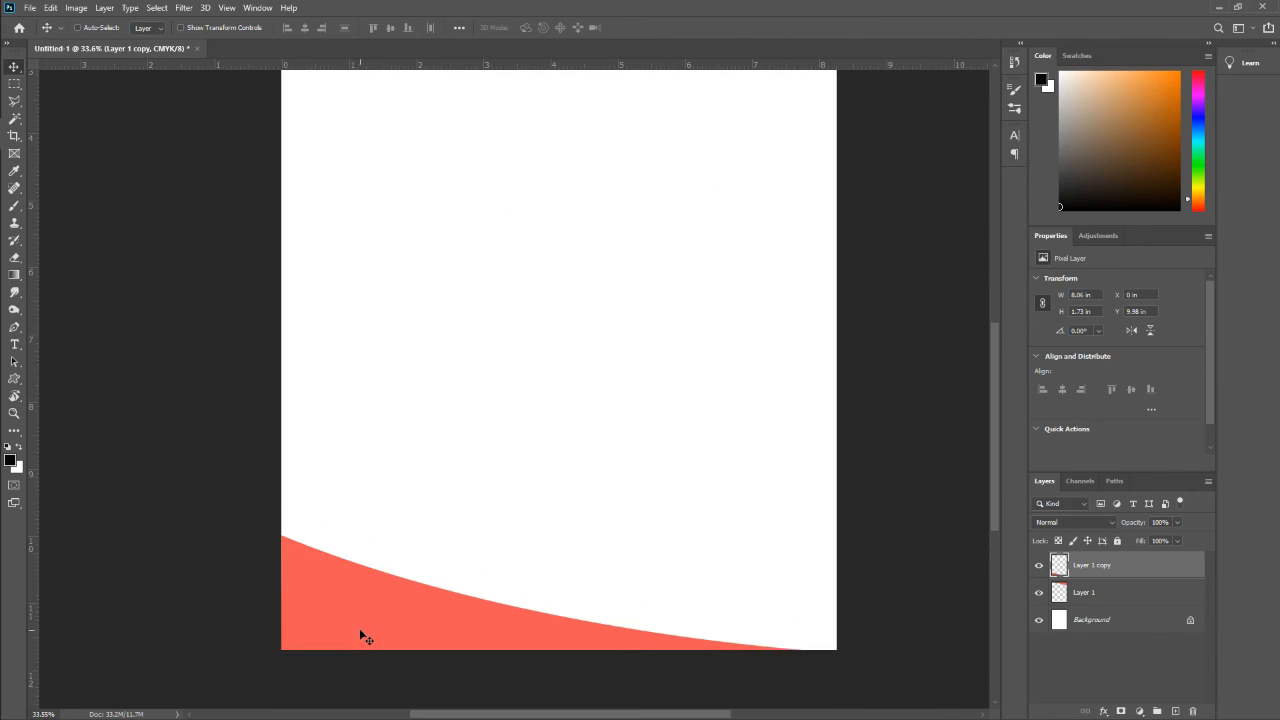
scroll(310, 556, "down", 3)
scroll(335, 555, "down", 2)
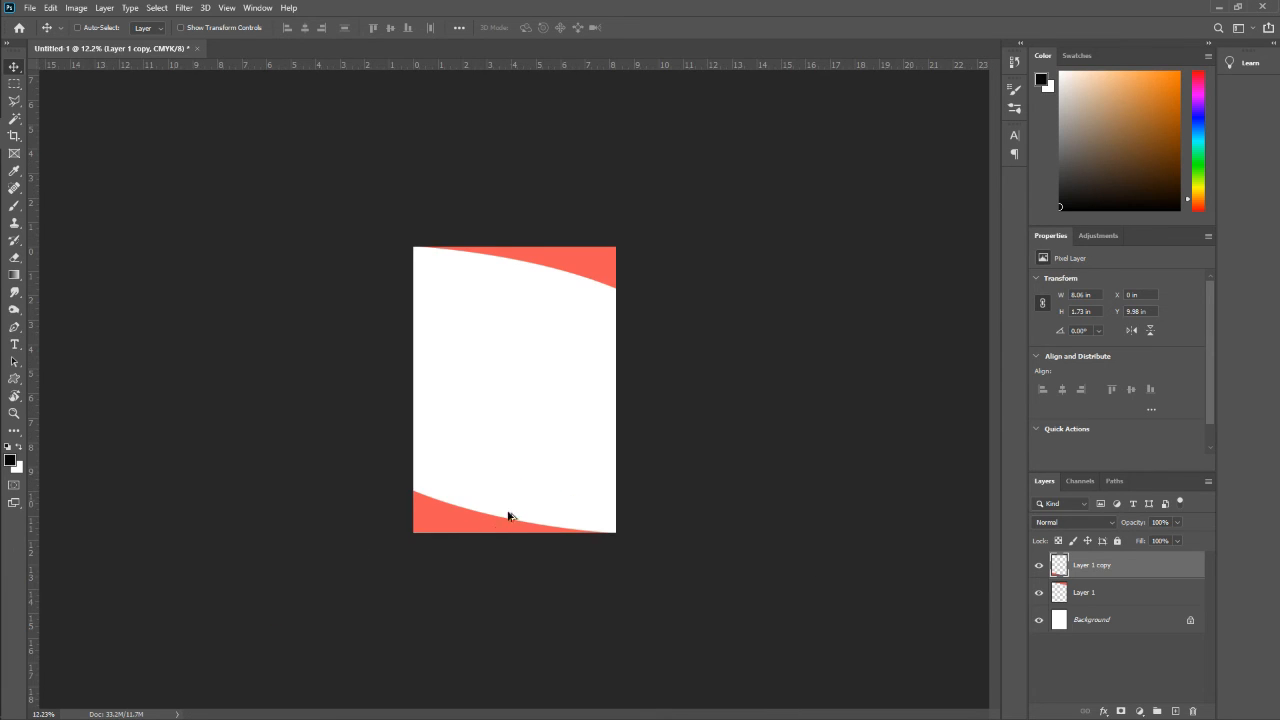
scroll(495, 490, "up", 2)
scroll(480, 465, "up", 1)
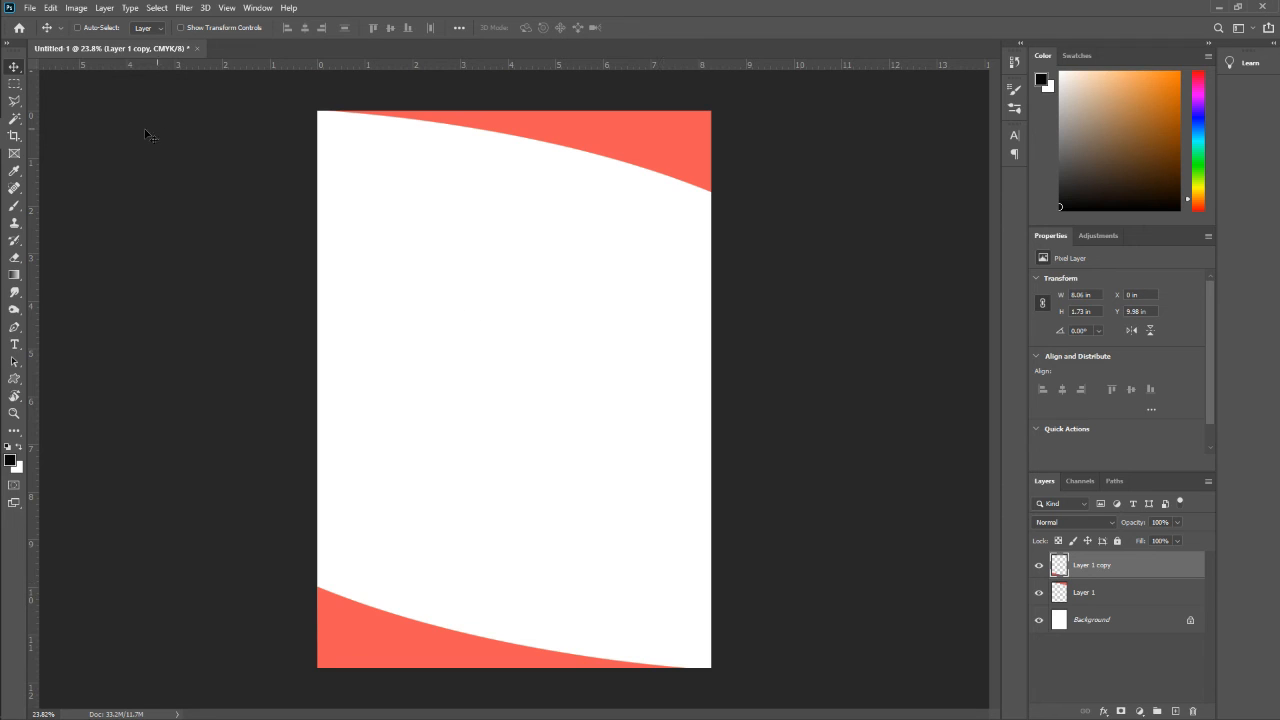
Step: On a new layer, draw a curved pen path from the page's bottom-right corner to beyond the left edge, above the red shape
left_click(14, 327)
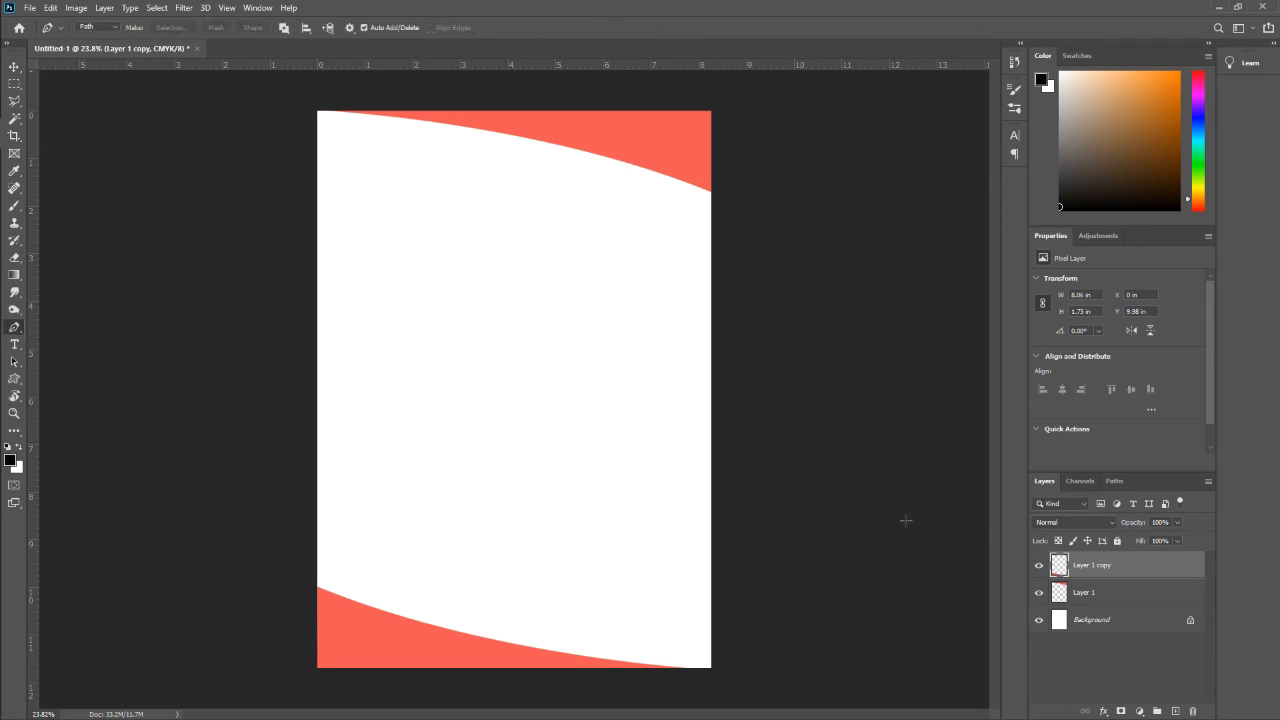
left_click(1176, 711)
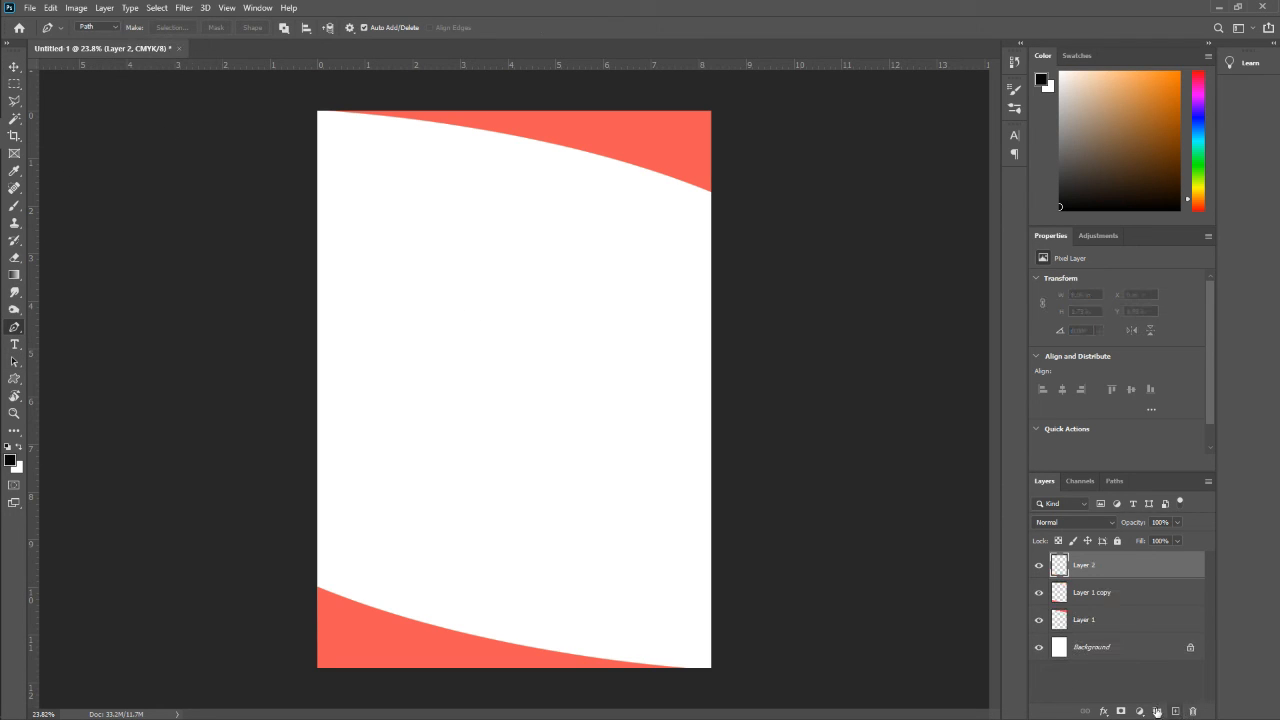
left_click(712, 668)
left_click_drag(287, 499, 126, 341)
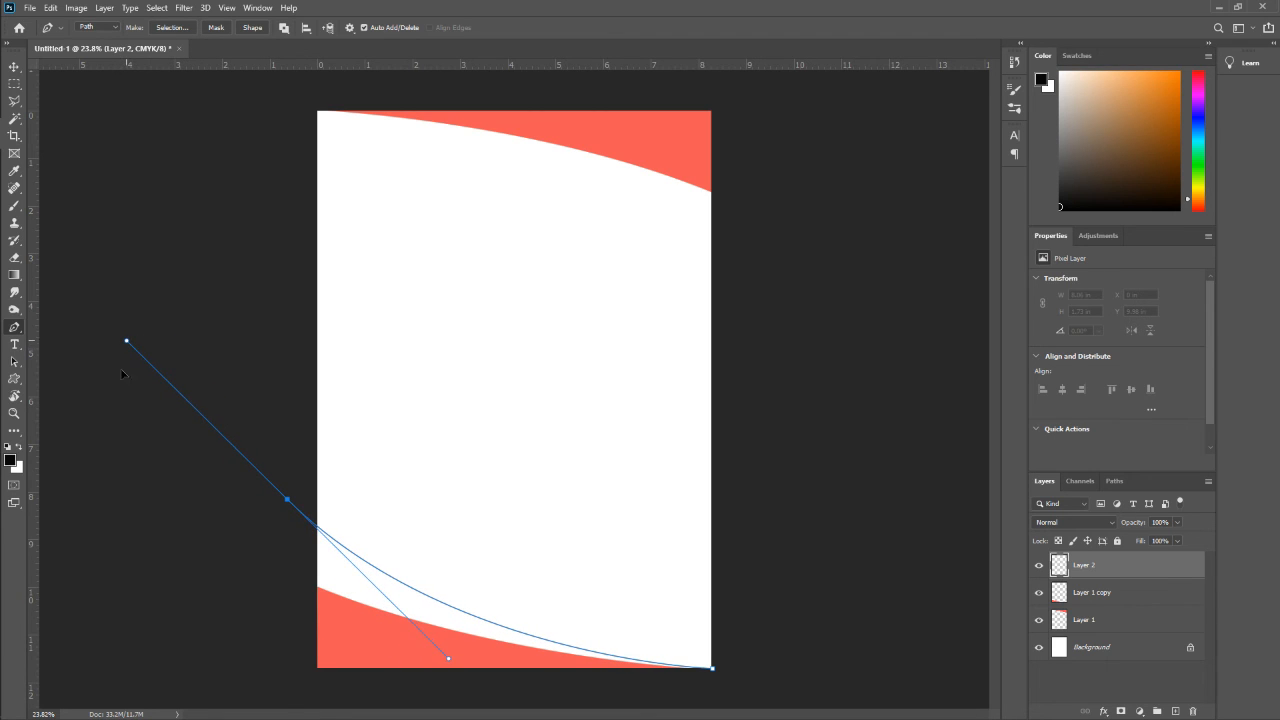
left_click(287, 499)
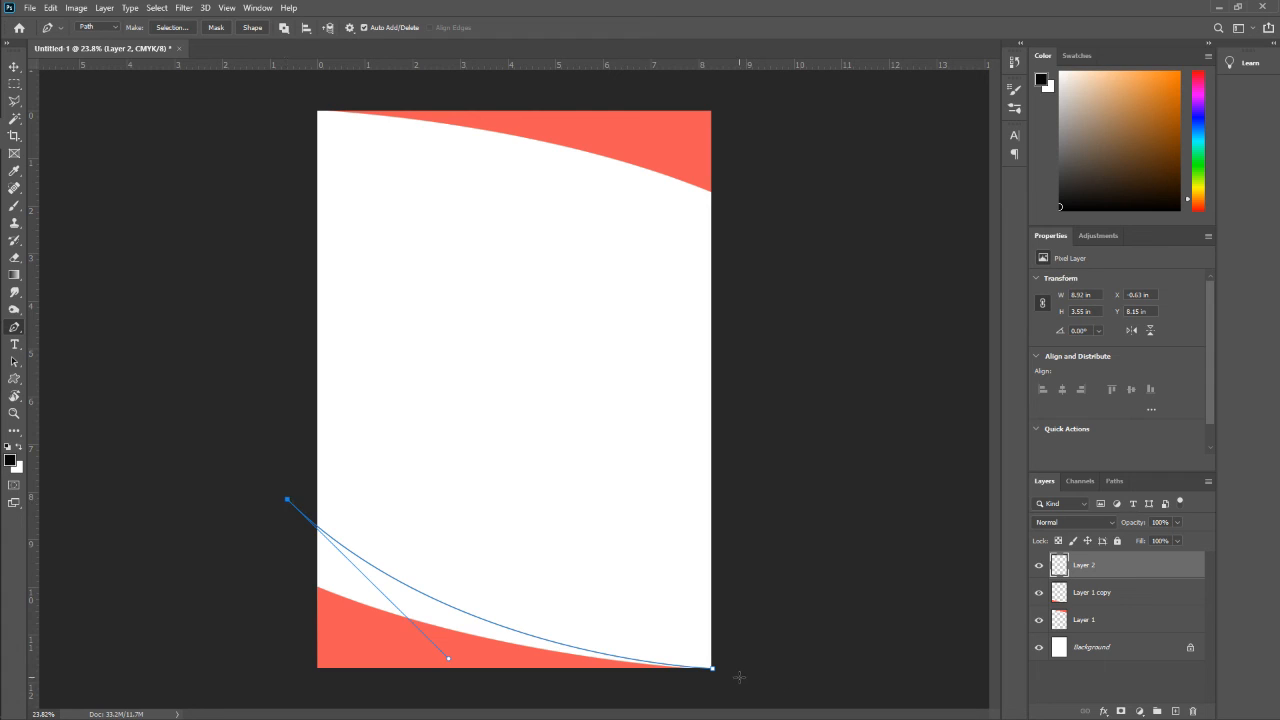
Step: Close the path with straight segments outside the page's bottom corners and convert it into a selection
left_click(459, 610)
left_click(297, 680)
left_click(724, 688)
left_click(712, 668)
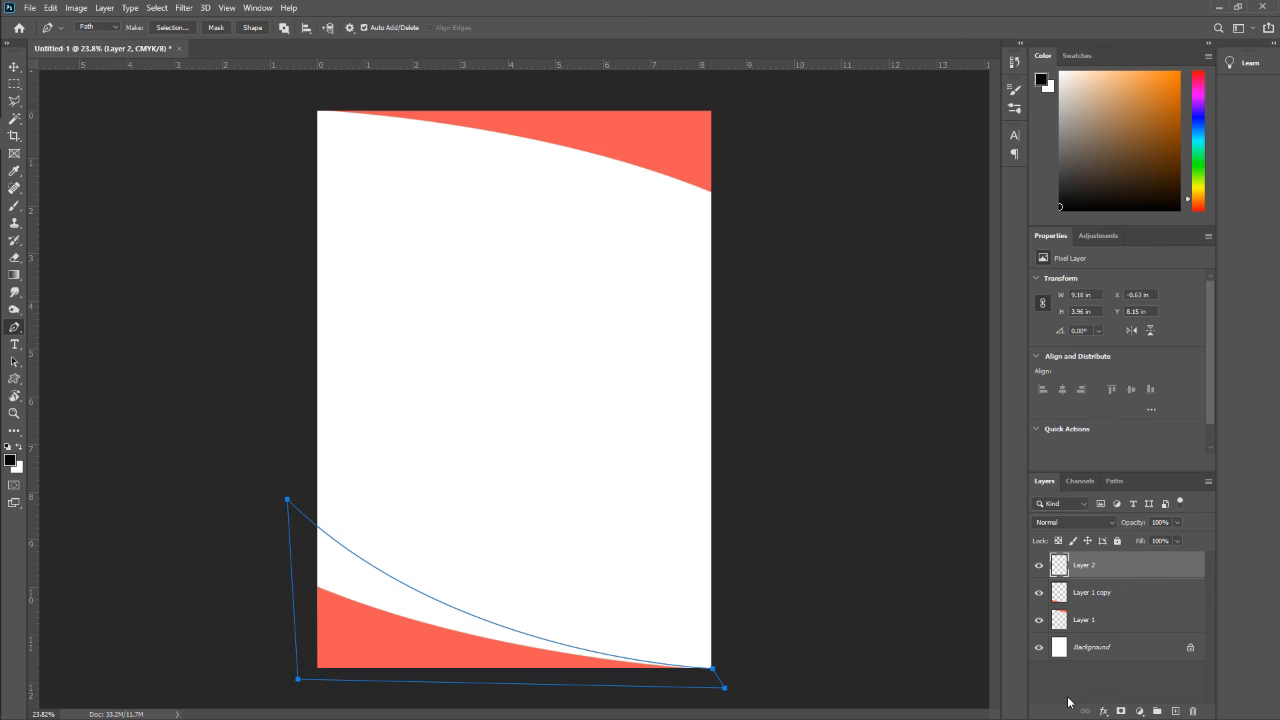
key("ctrl+Return")
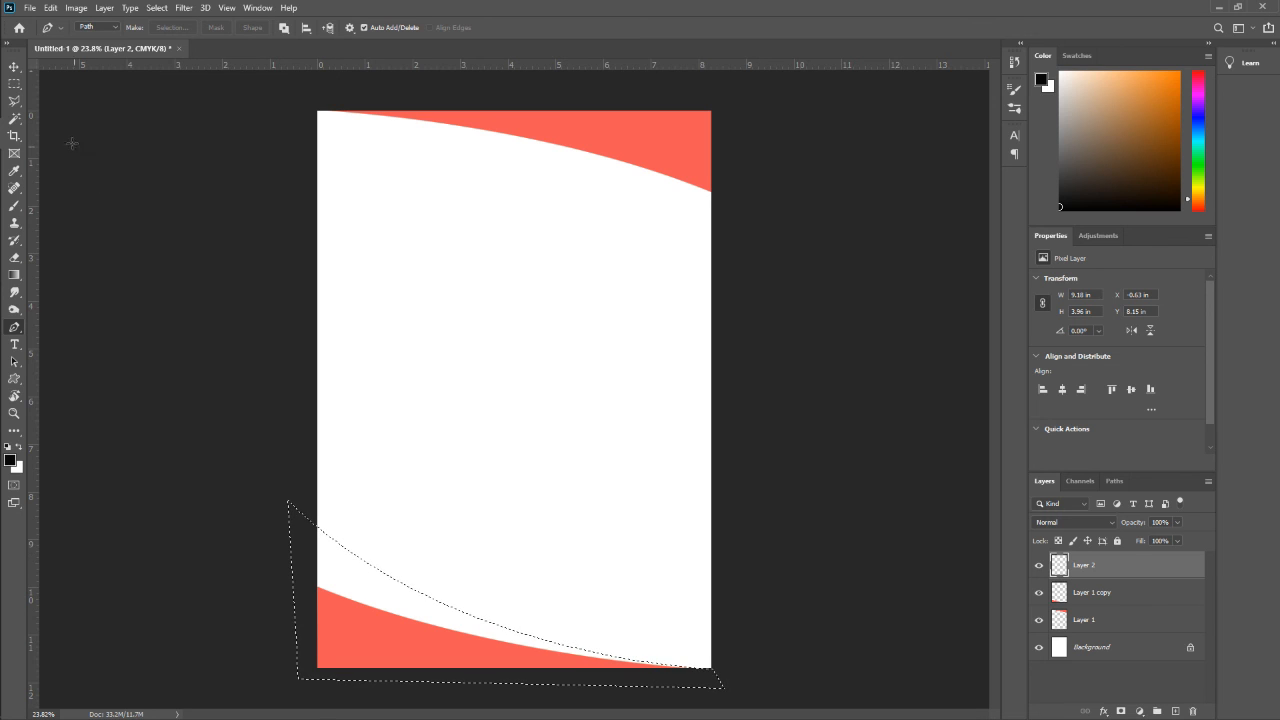
Step: Fill the selection with pink #f59b9b, move its layer beneath both red shape layers, and deselect it
key("m")
right_click(368, 572)
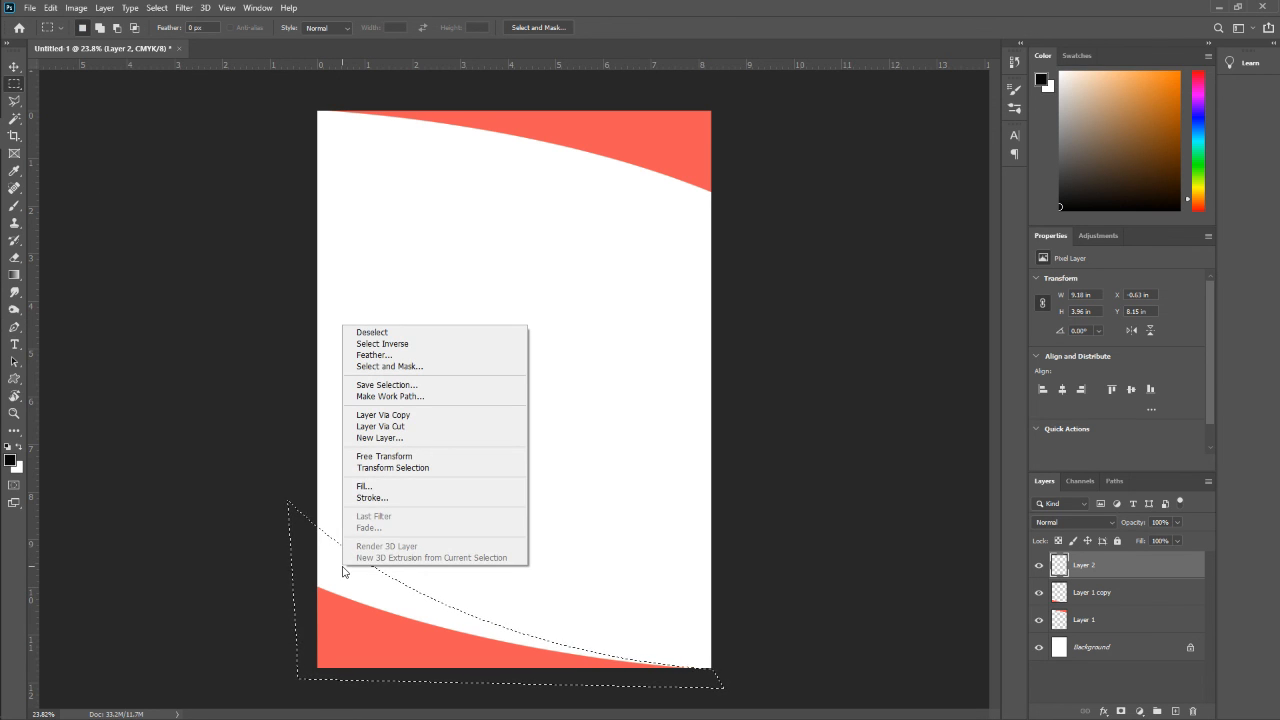
left_click(397, 487)
left_click(912, 204)
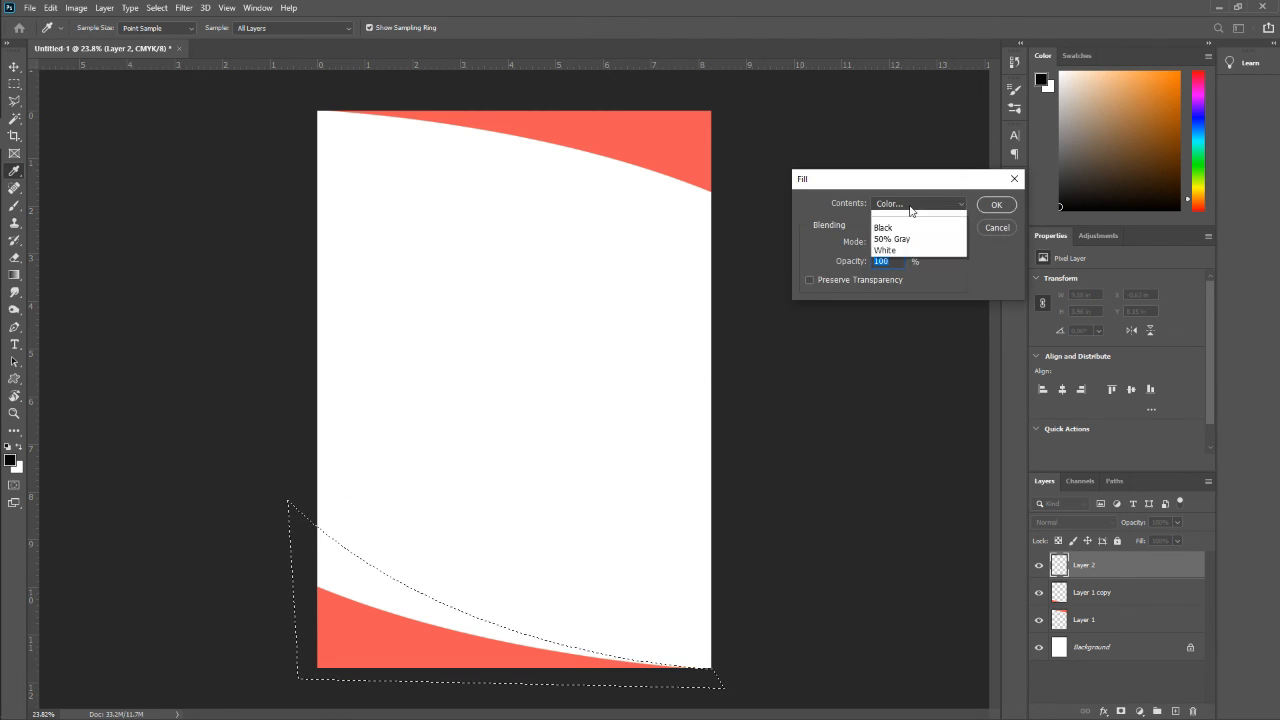
left_click(908, 241)
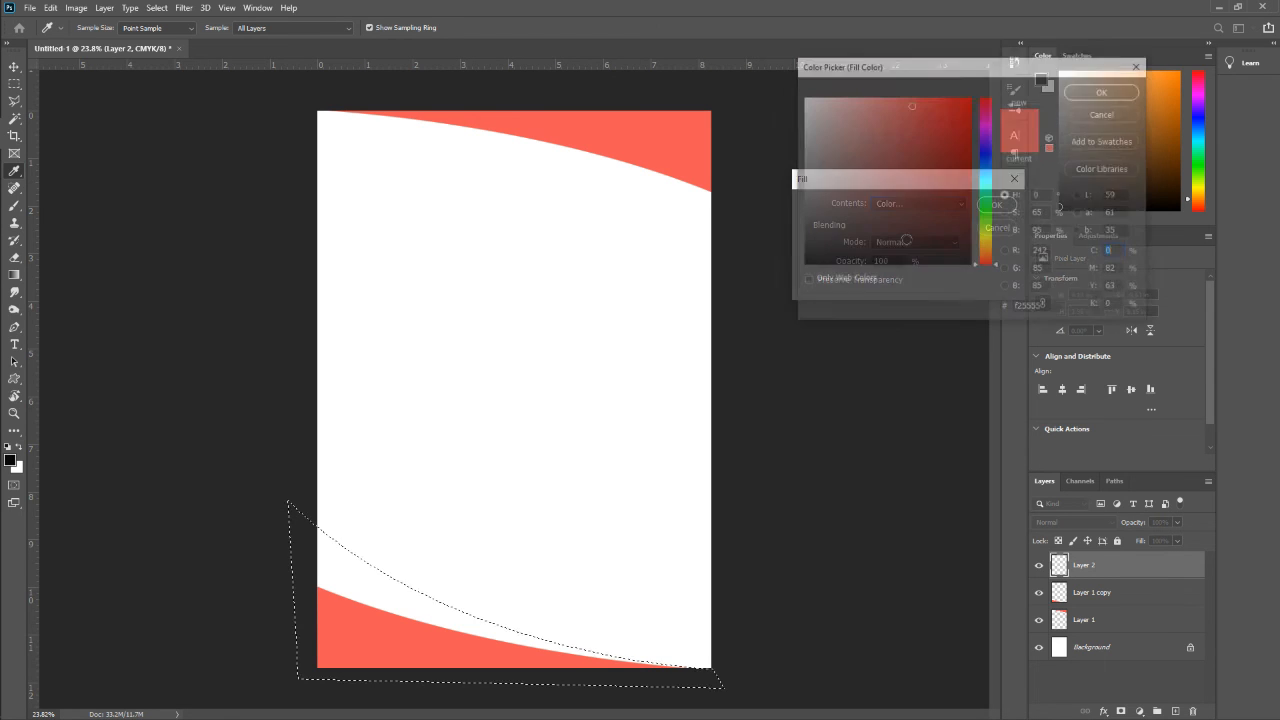
mouse_move(898, 120)
left_mouse_down()
mouse_move(908, 109)
mouse_move(880, 134)
mouse_move(870, 107)
left_mouse_up()
left_click(863, 102)
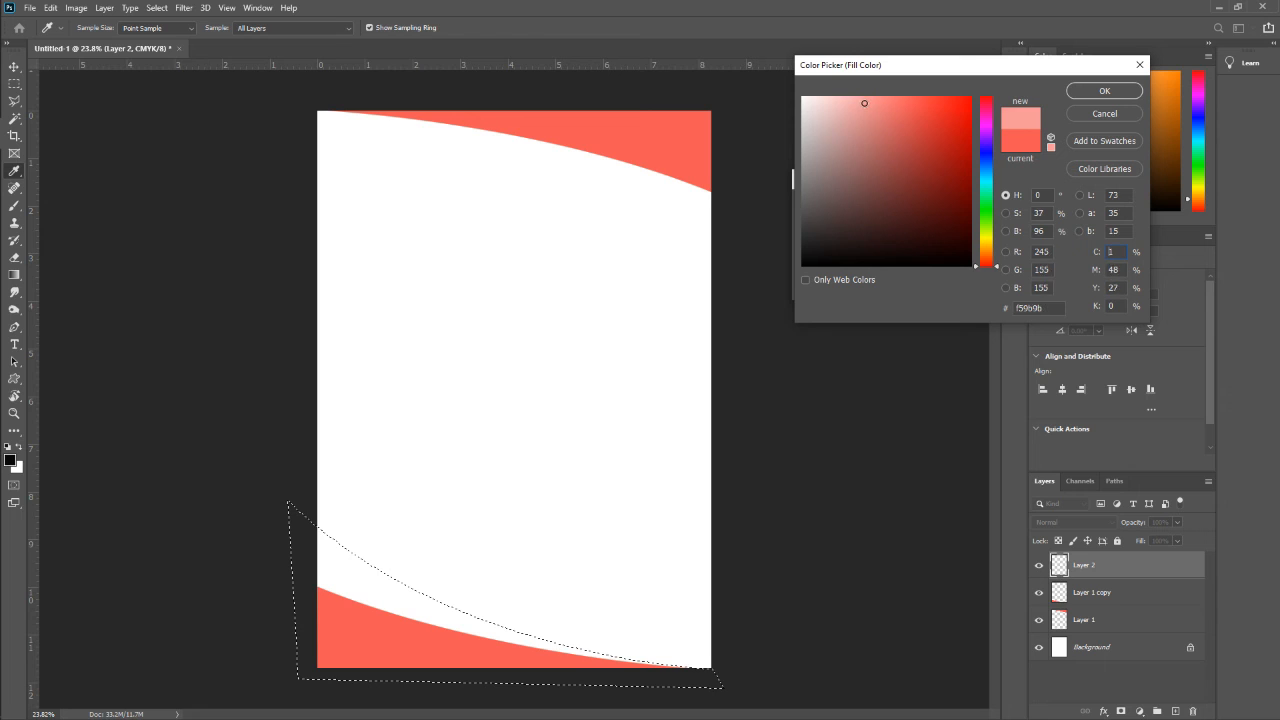
left_click(1113, 93)
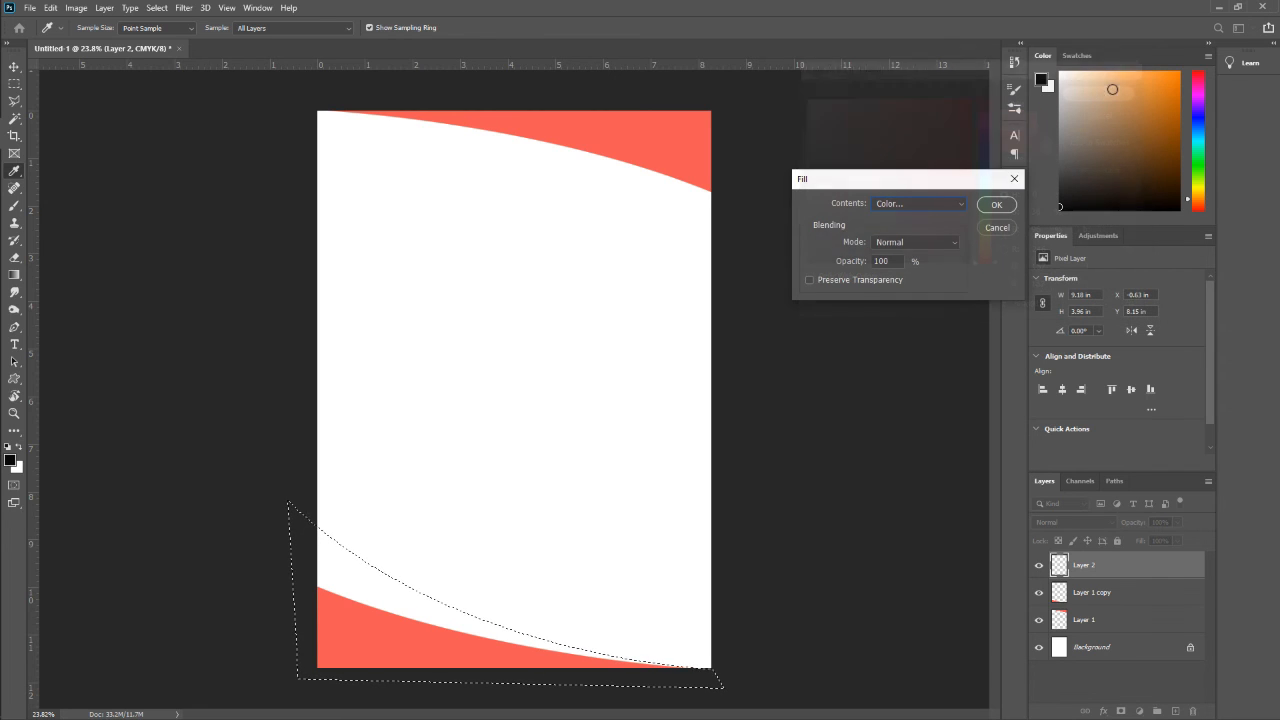
left_click(997, 206)
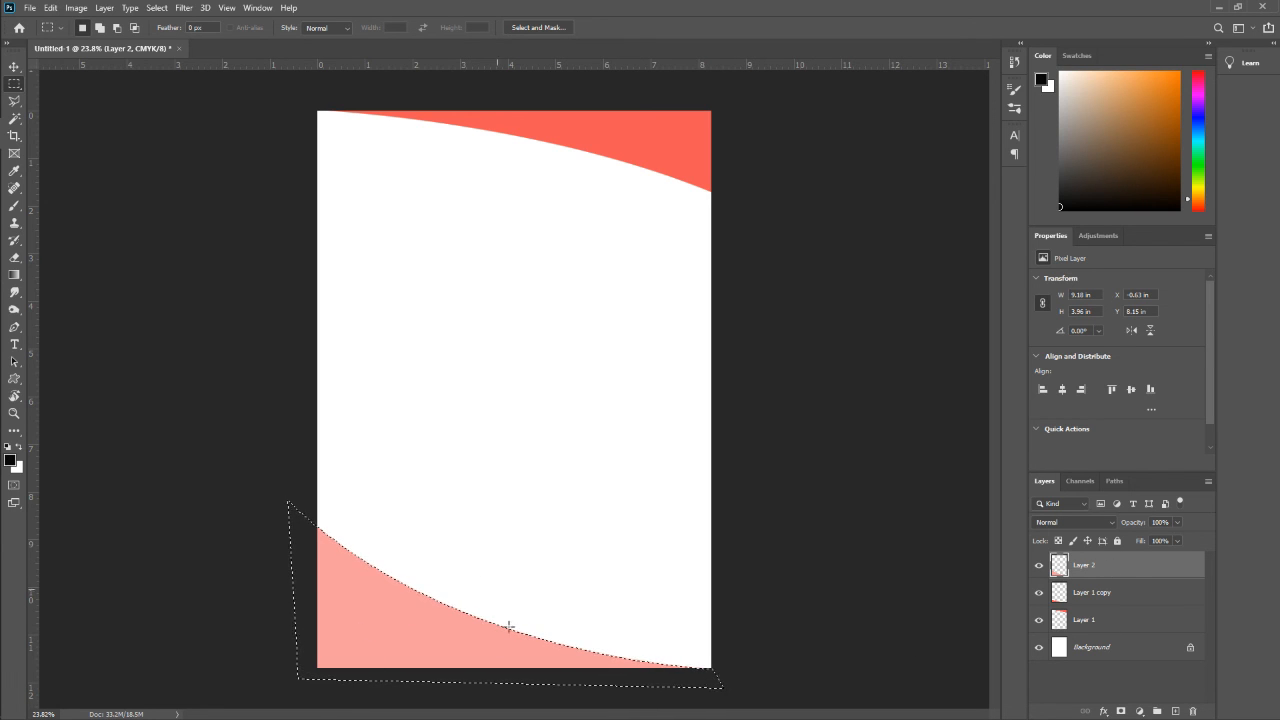
left_click_drag(1119, 567, 1110, 632)
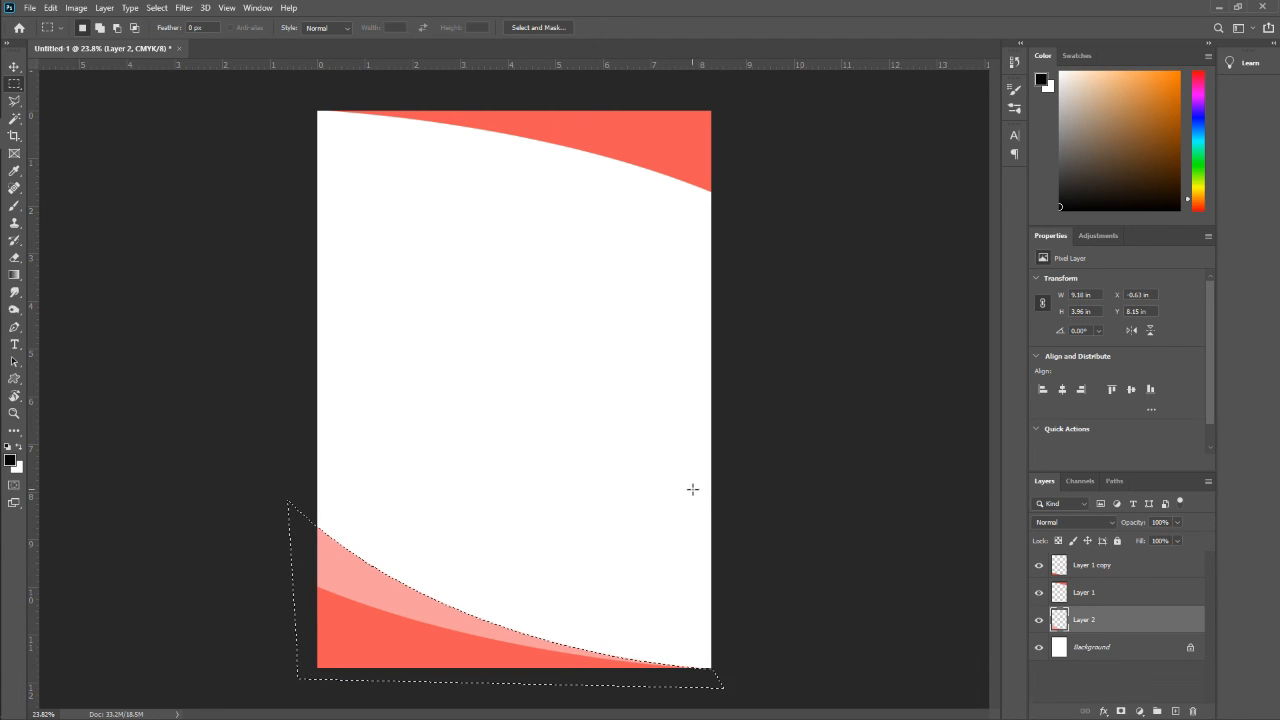
key("ctrl+d")
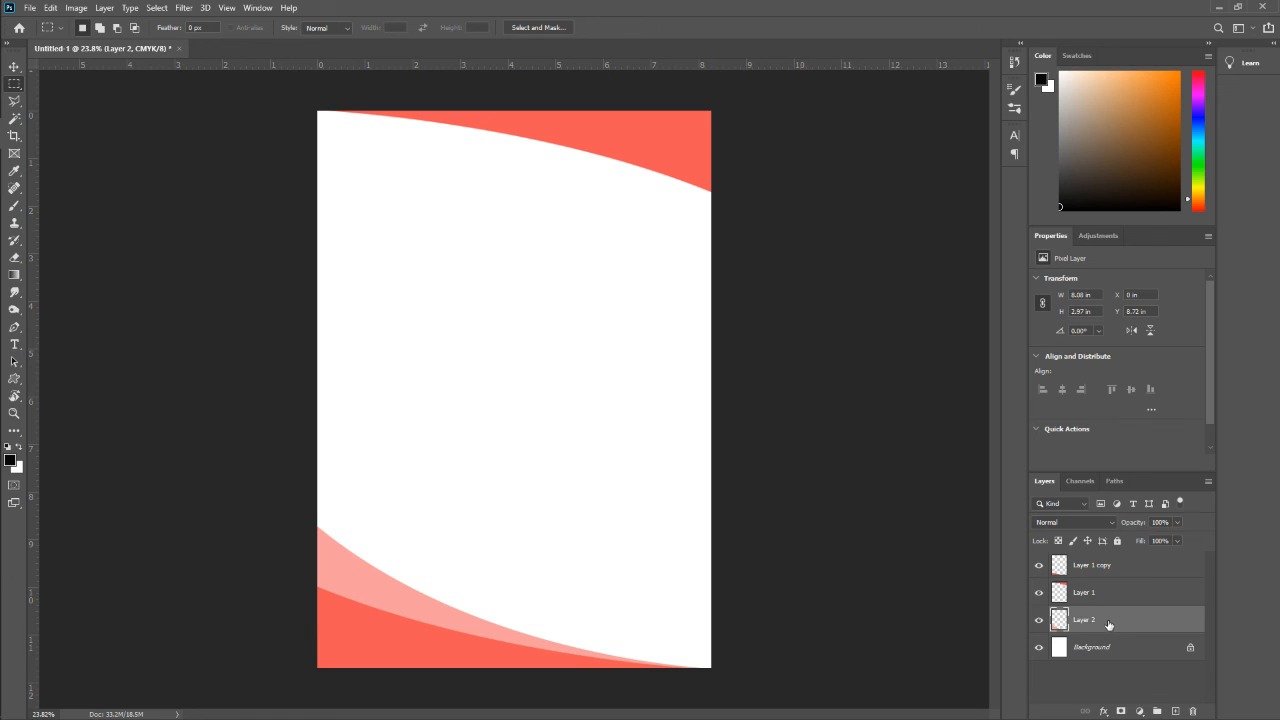
Step: Duplicate the pink curved shape's layer and move the copy up near the top of the page
key("ctrl+j")
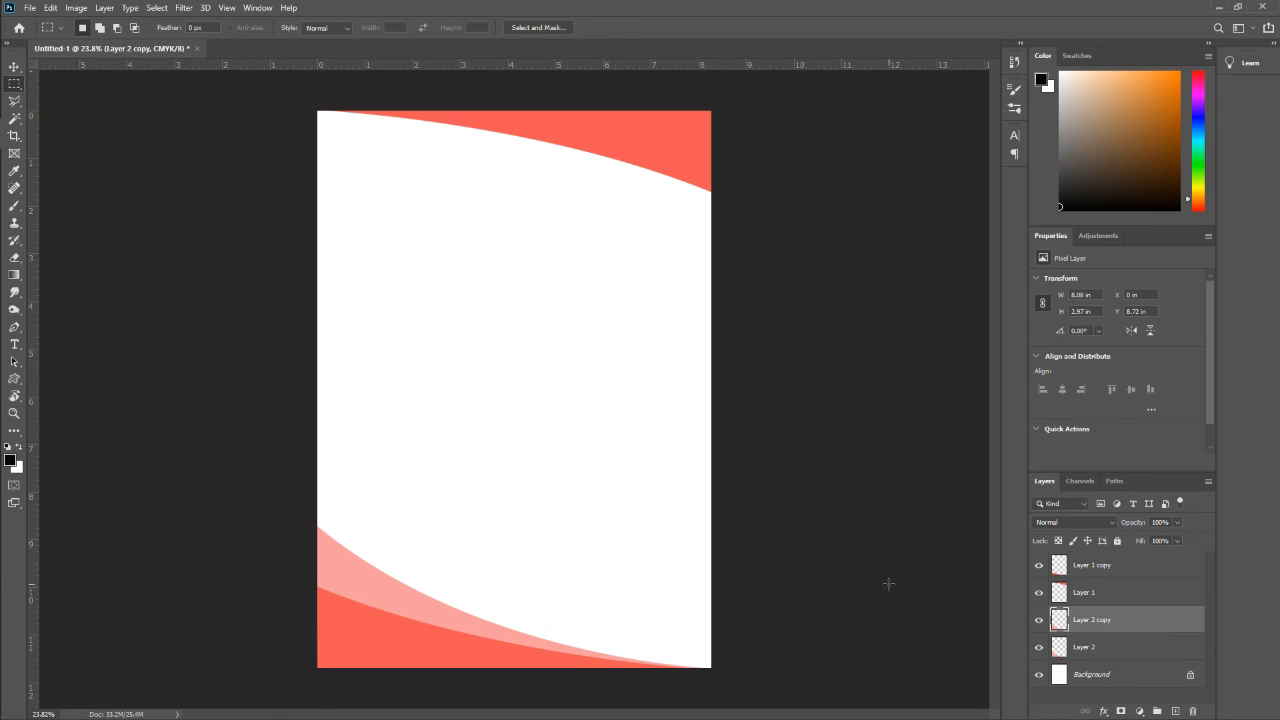
left_click(14, 67)
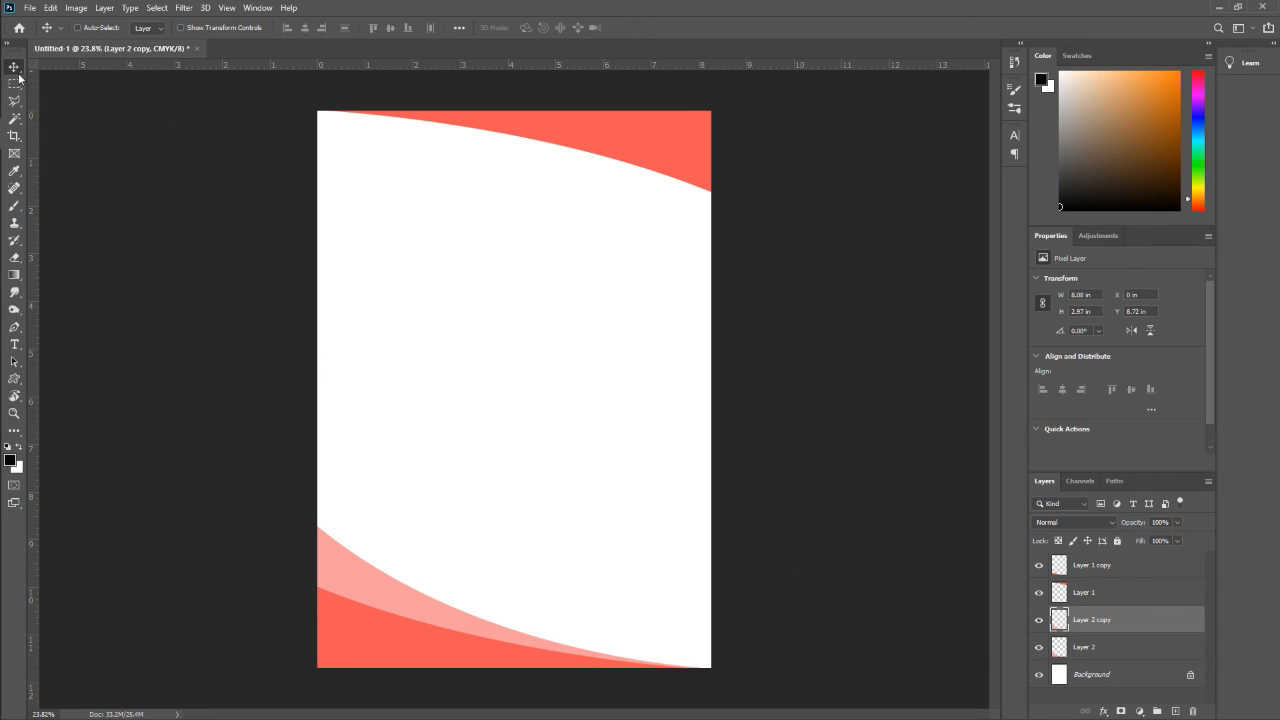
left_click_drag(380, 586, 378, 197)
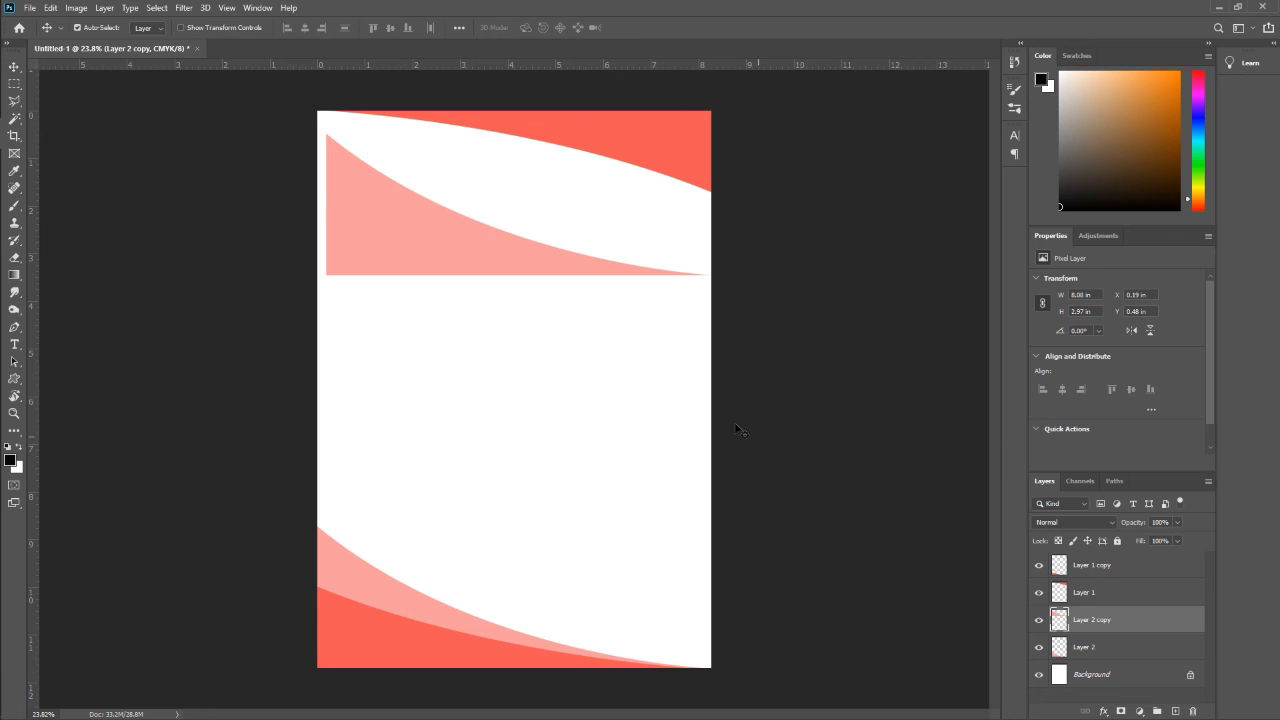
Step: Rotate the pink copy by about 180° and align it with the page's top-right corner, behind the red shape
key("ctrl+t")
left_click_drag(730, 283, 262, 102)
left_click_drag(571, 191, 557, 166)
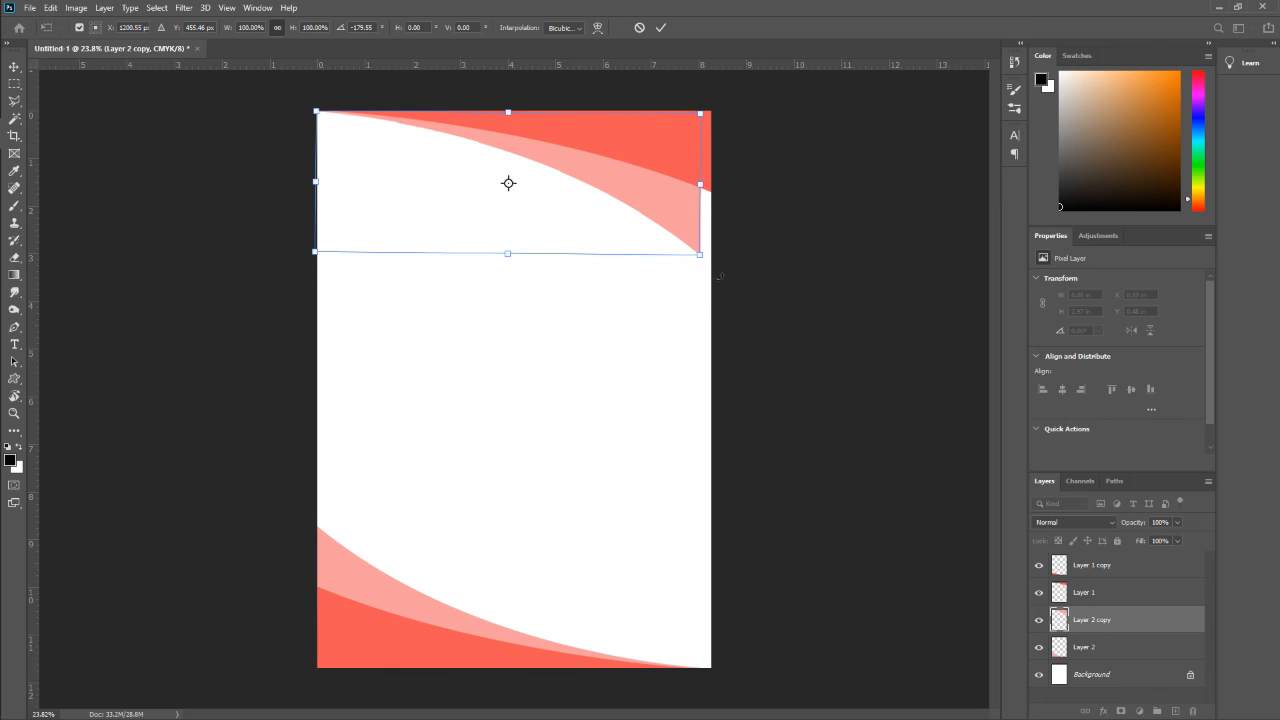
left_click_drag(655, 209, 660, 200)
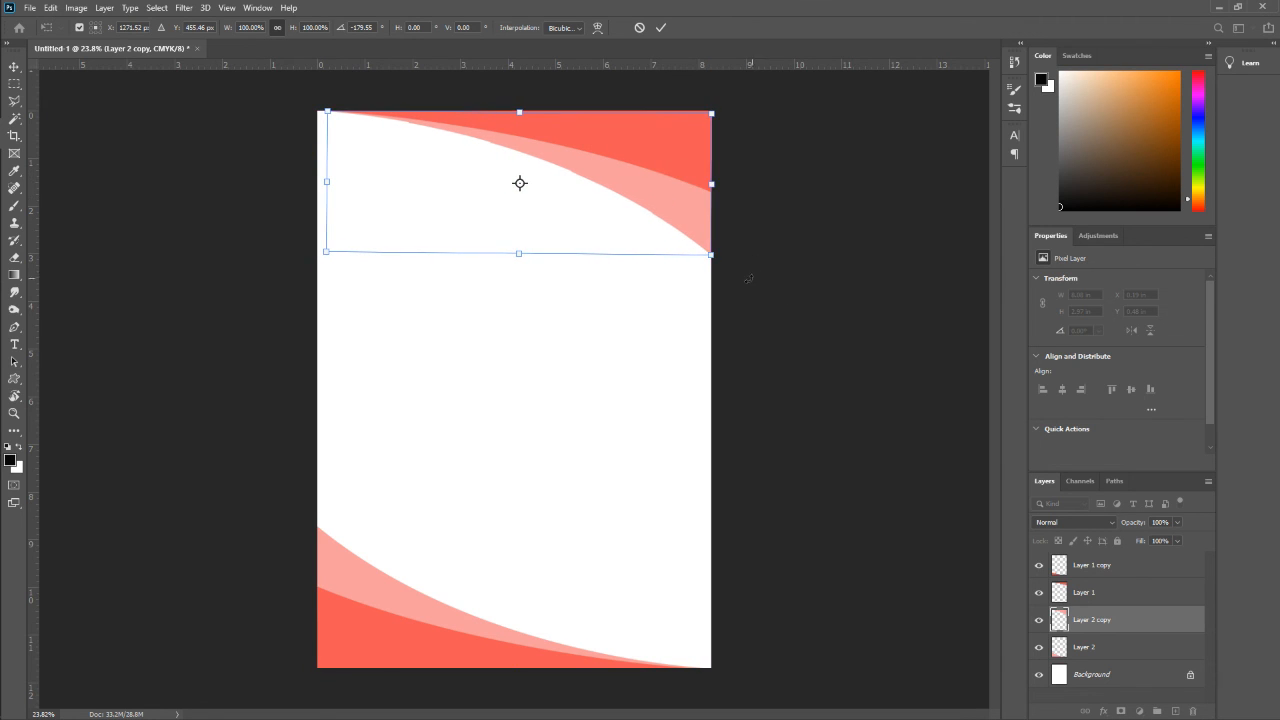
left_click(660, 27)
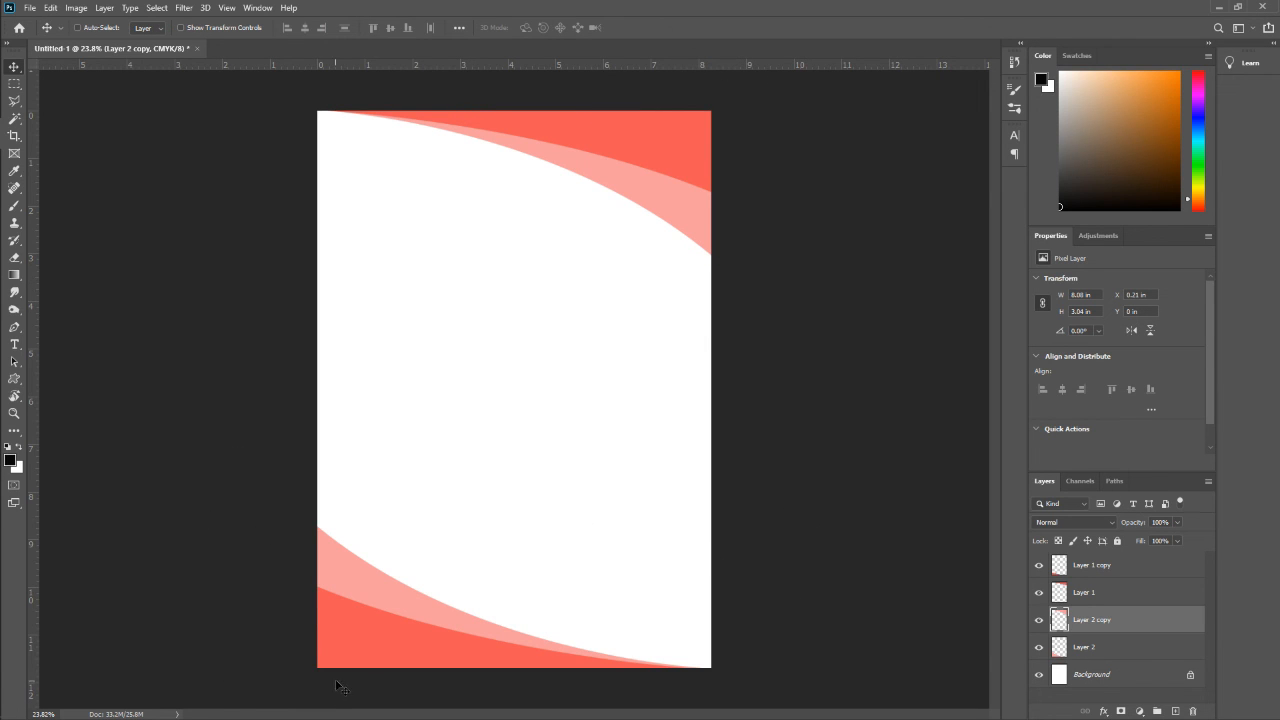
scroll(435, 536, "down", 4)
scroll(488, 530, "up", 4)
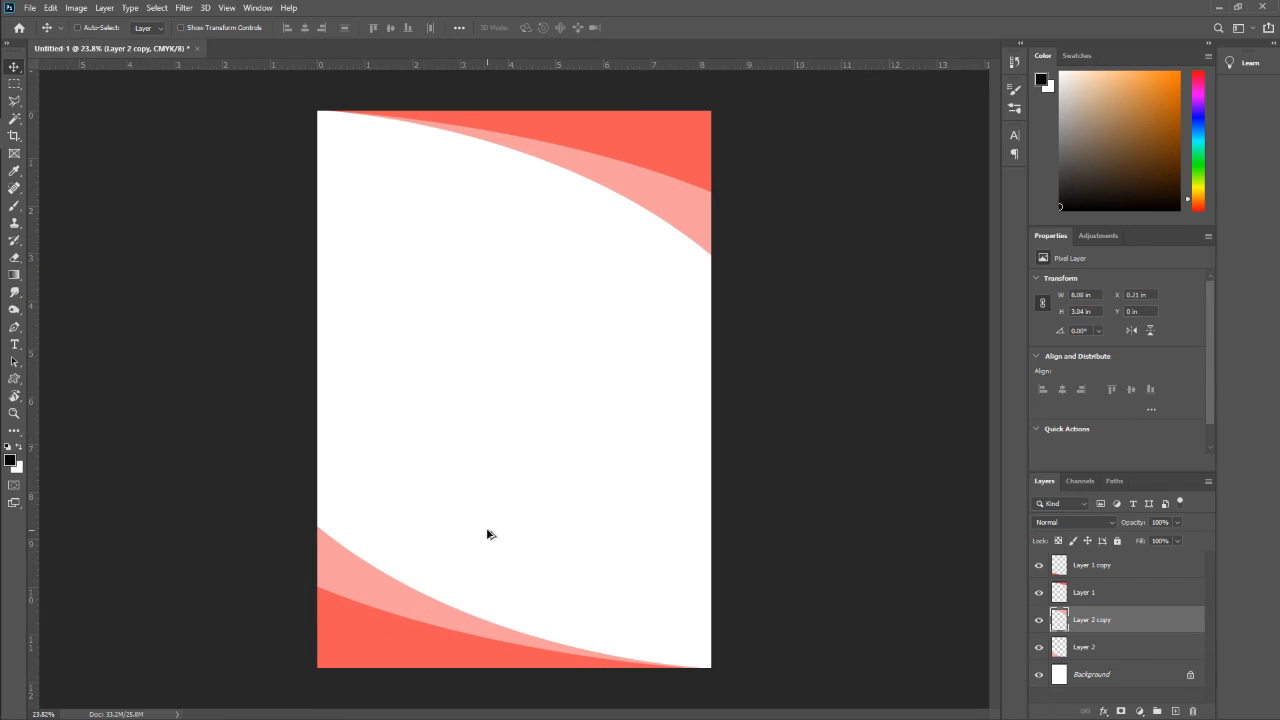